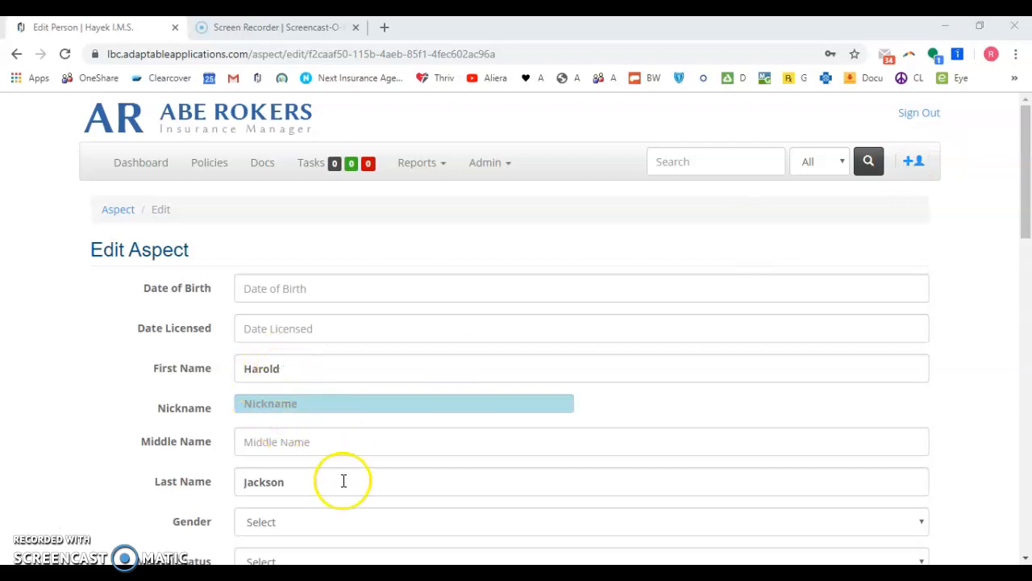
- Save the edited person details with Save and Update at the bottom of the form
scroll(355, 476, "down", 15)
left_click(308, 454)
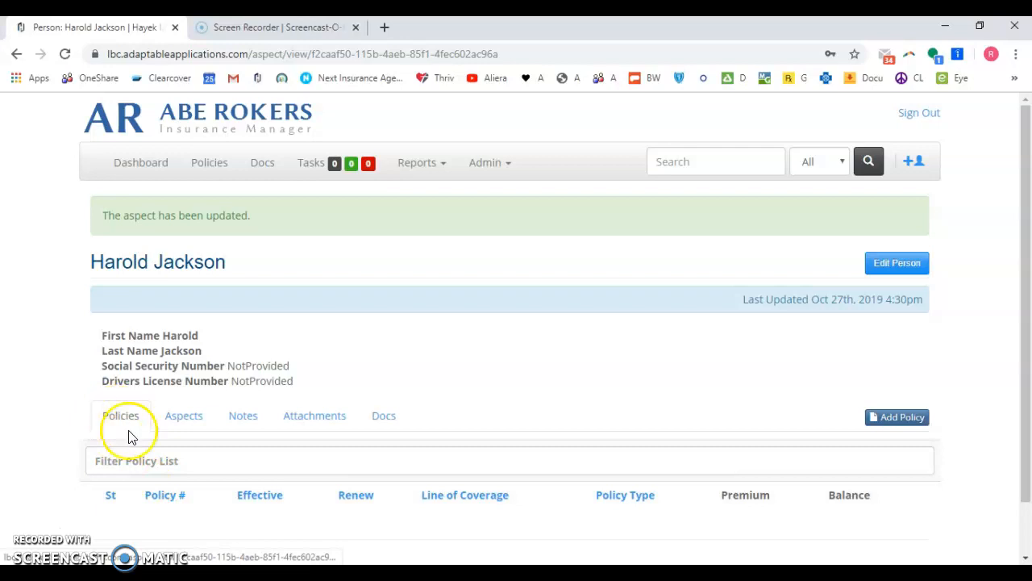
- Start a new policy with Owner Occupied coverage, Personal line and Single Family risk type
left_click(901, 421)
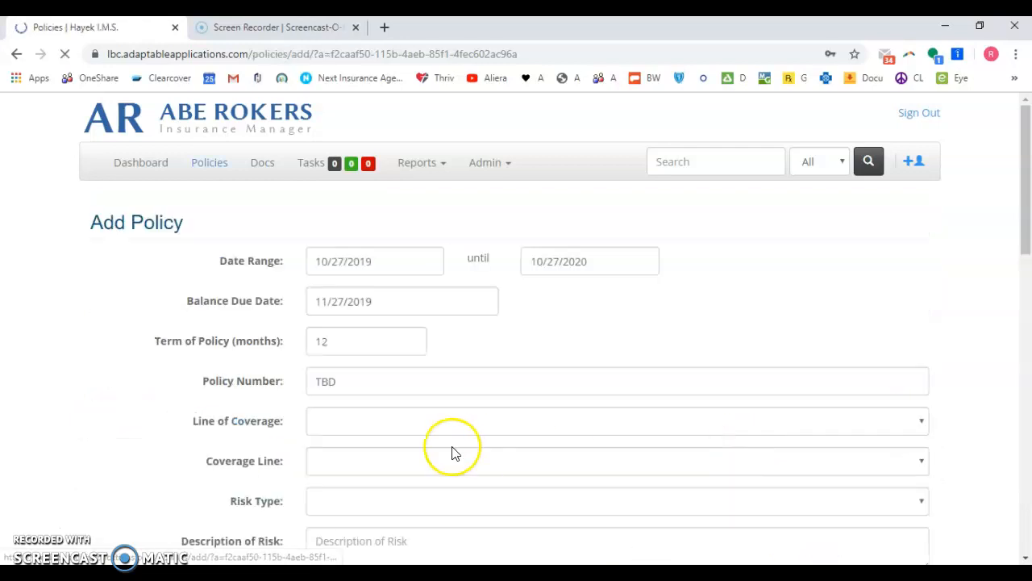
left_click(404, 420)
scroll(379, 314, "down", 8)
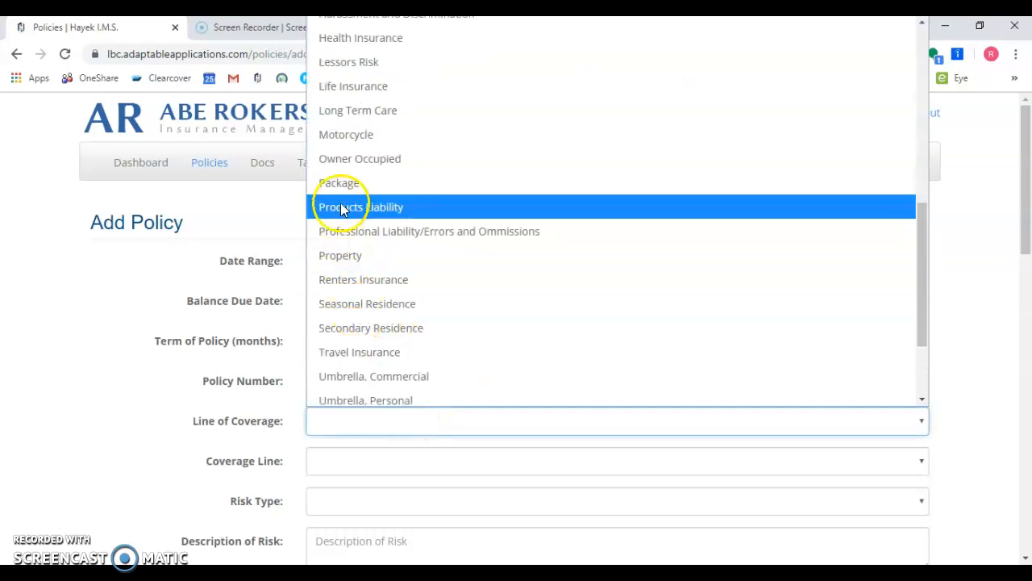
left_click(359, 158)
left_click(346, 460)
left_click(339, 504)
left_click(338, 498)
scroll(360, 438, "down", 10)
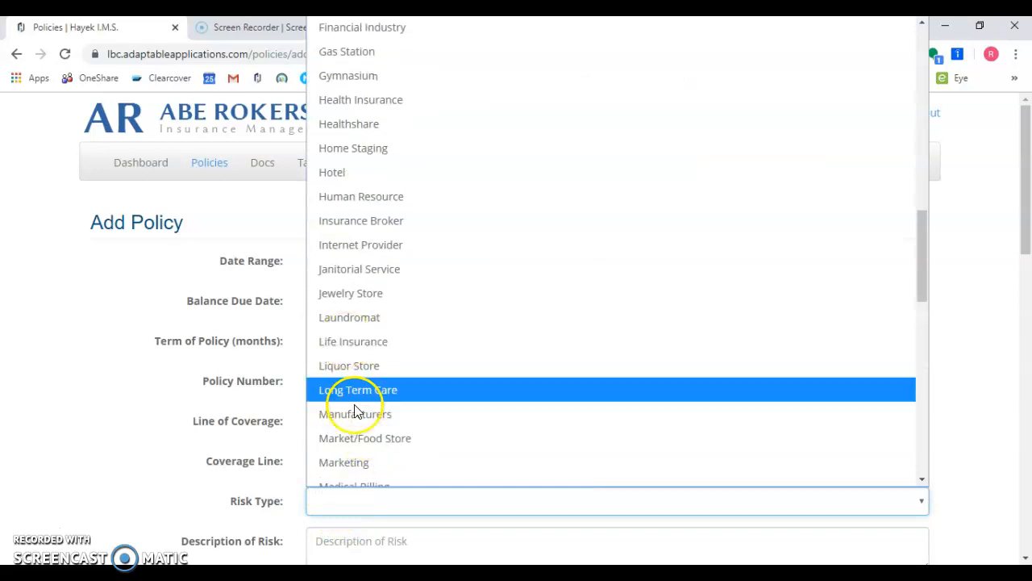
scroll(345, 339, "down", 6)
scroll(357, 413, "down", 2)
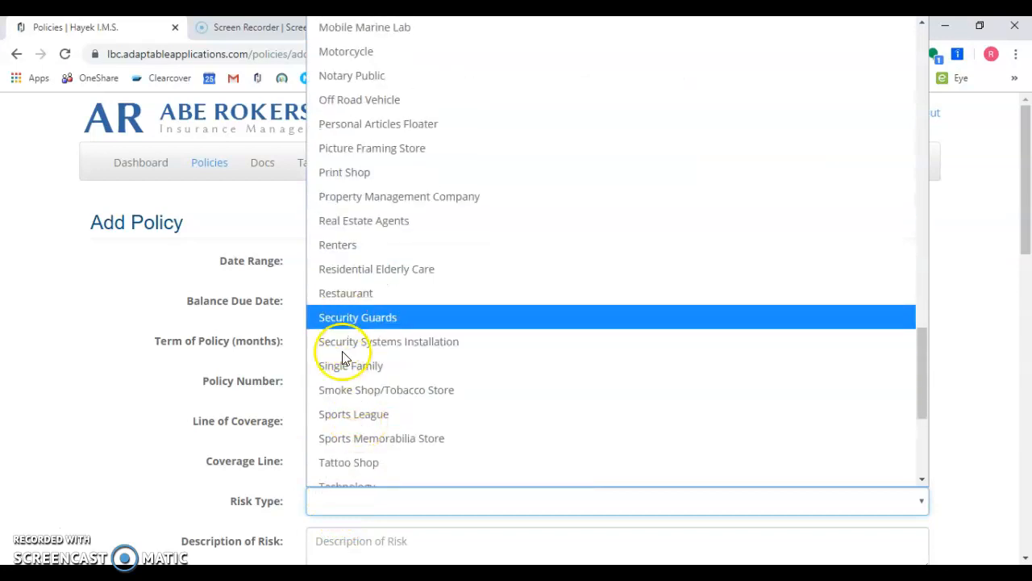
left_click(347, 367)
- Fill the description of risk, set agent Unassigned, status Quoting, source Word of Mouth, and save
left_click(348, 544)
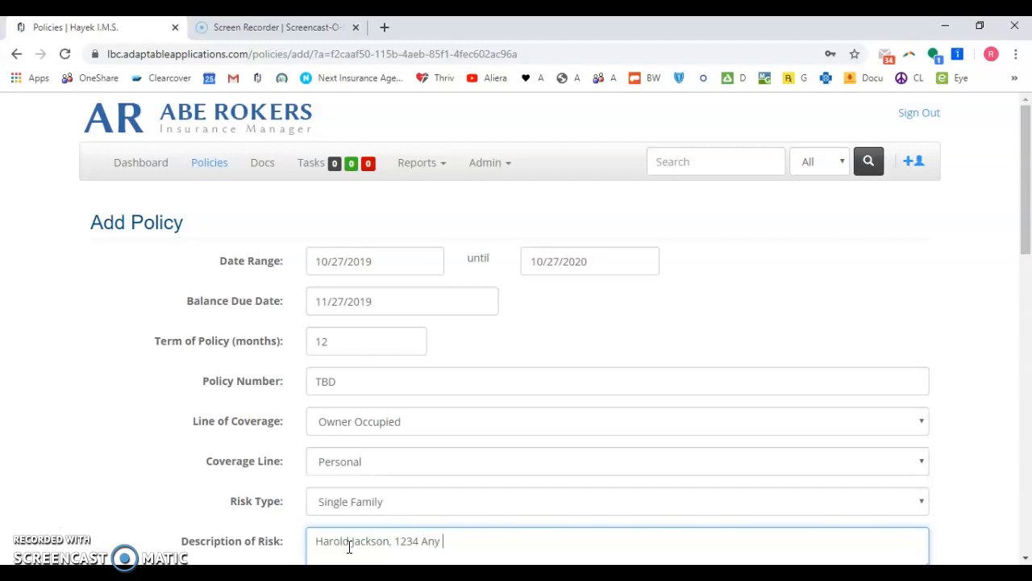
scroll(448, 411, "down", 5)
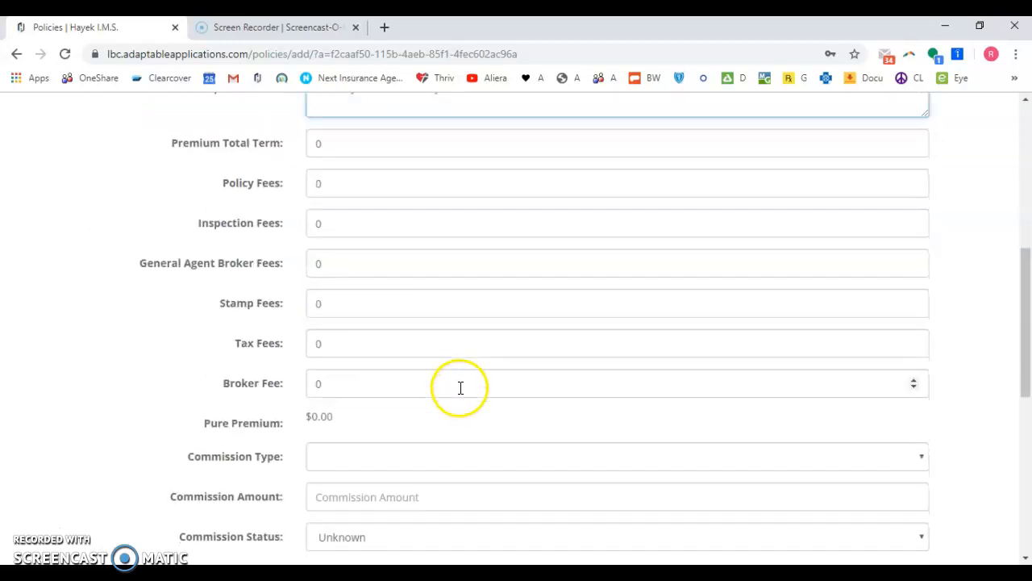
scroll(347, 238, "up", 1)
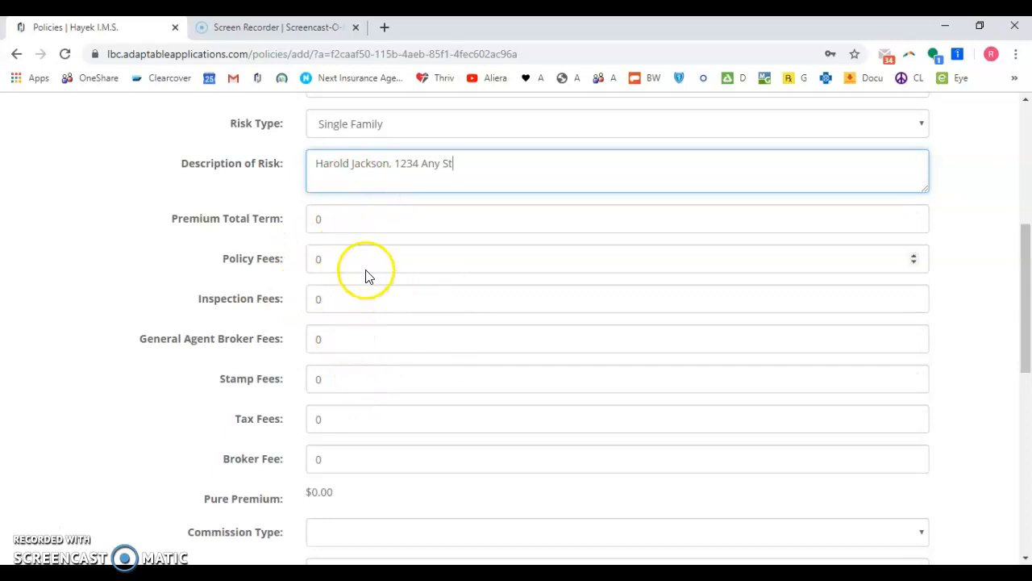
scroll(419, 384, "down", 3)
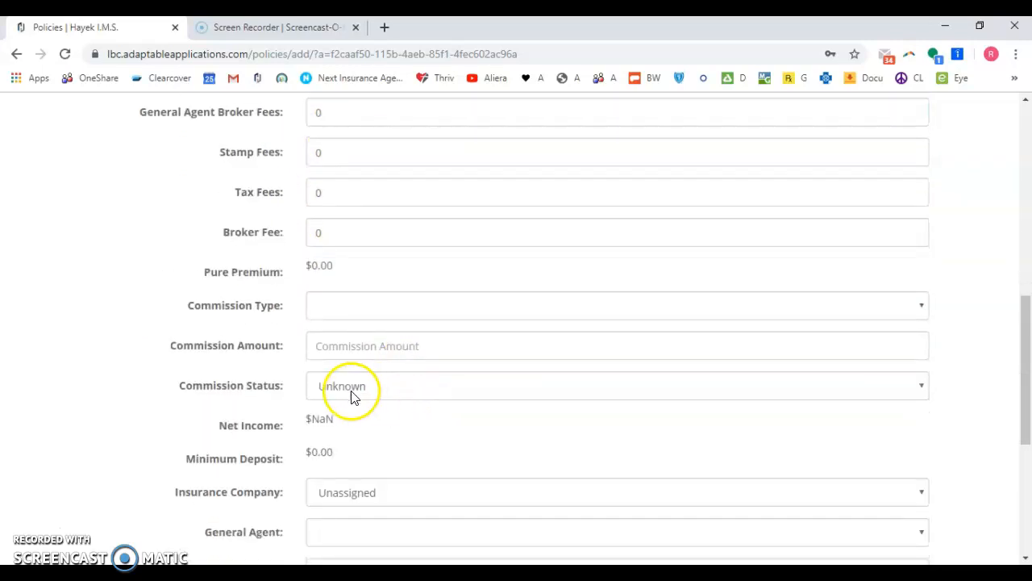
scroll(359, 484, "down", 2)
left_click(342, 383)
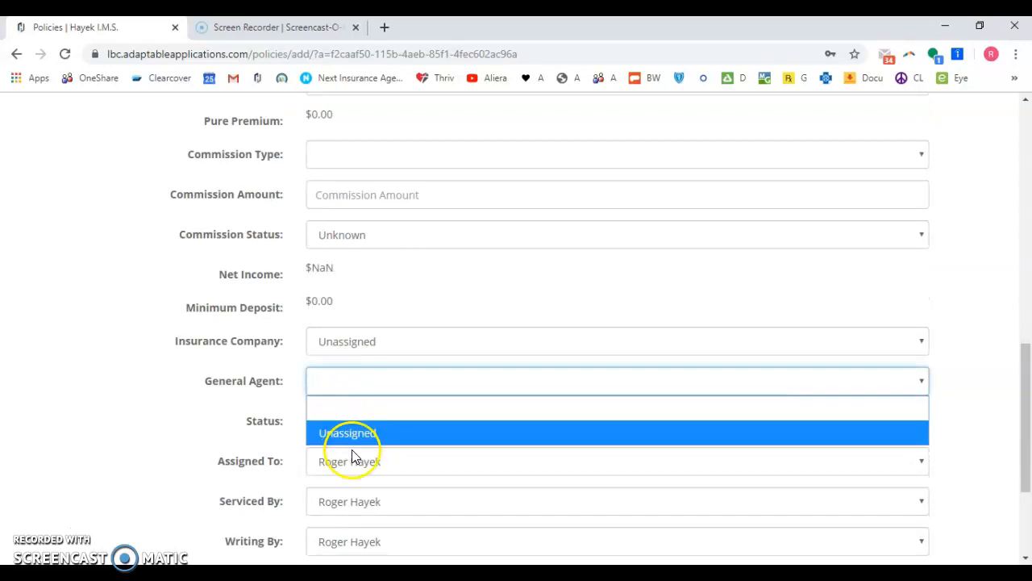
left_click(351, 433)
left_click(346, 420)
left_click(334, 367)
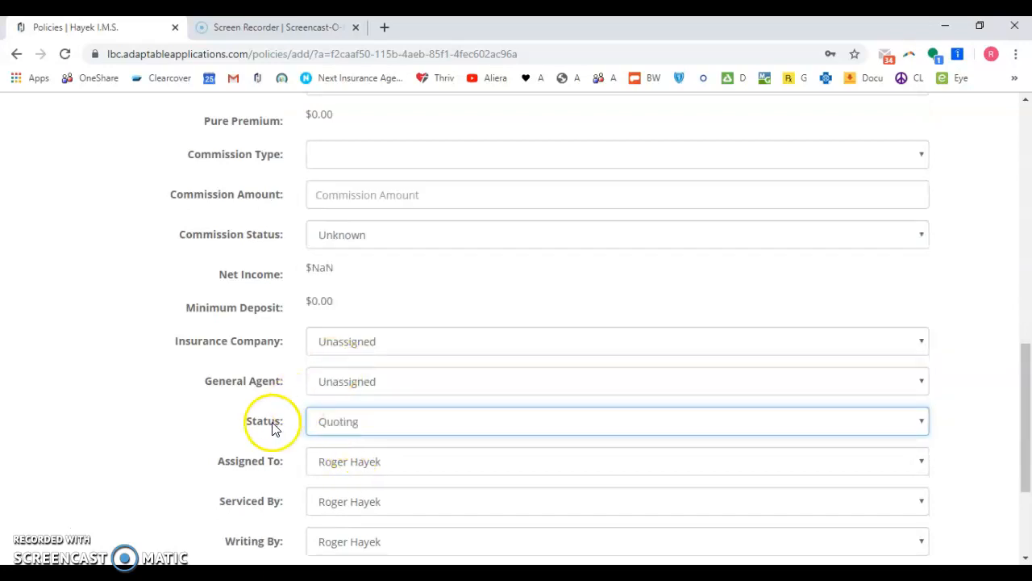
scroll(409, 455, "down", 3)
left_click(357, 395)
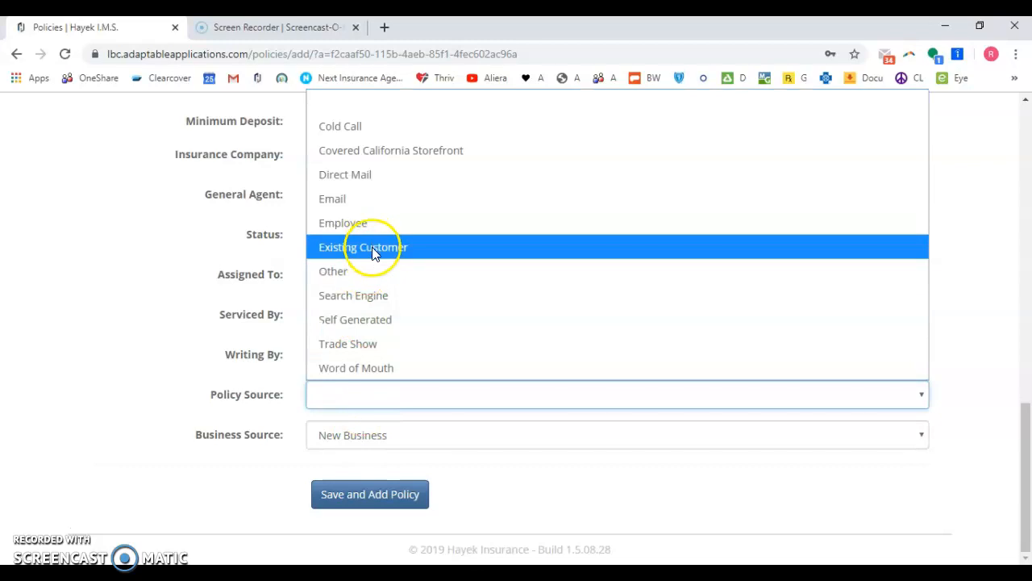
left_click(358, 368)
left_click(359, 498)
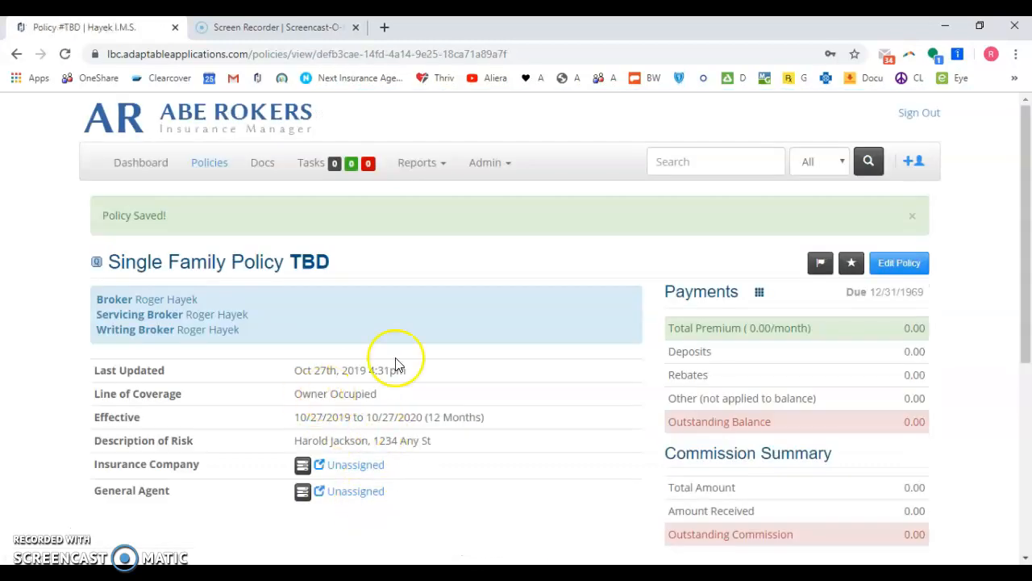
- Add a Premises Address aspect with relationship Premises Address, creating a new record instead of searching
scroll(396, 362, "down", 5)
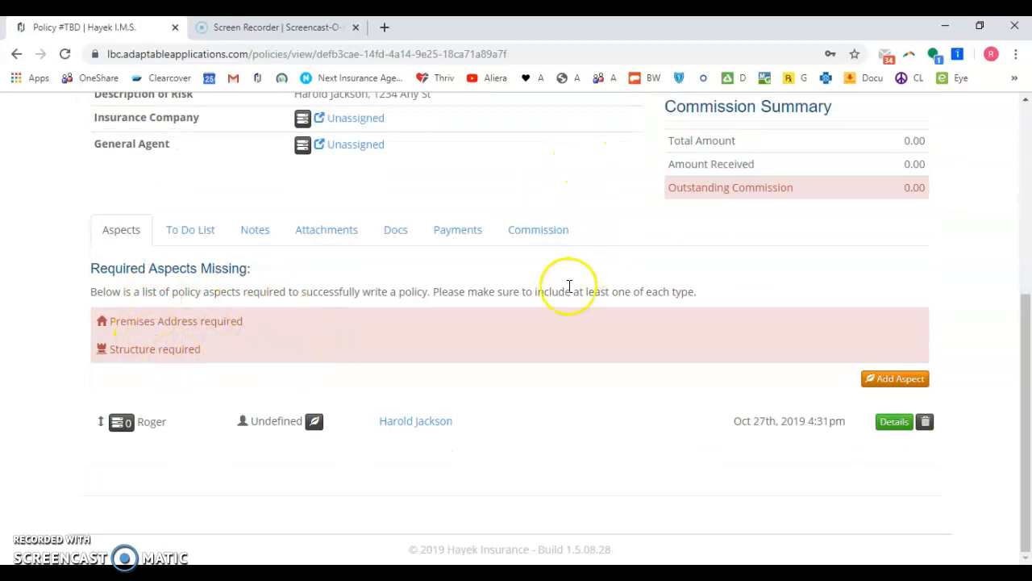
left_click(896, 391)
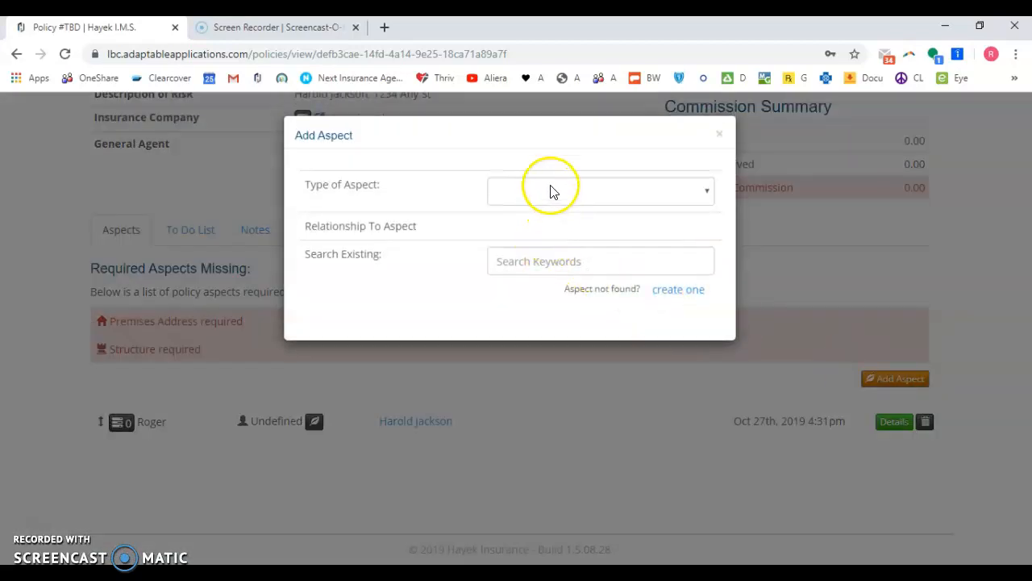
left_click(553, 189)
left_click(546, 439)
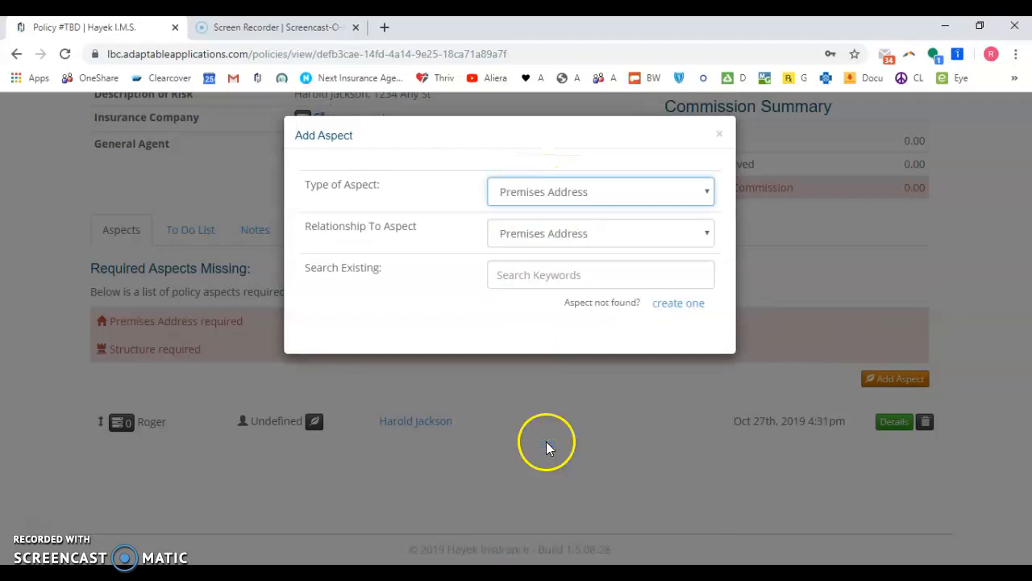
left_click(565, 234)
left_click(537, 258)
left_click(607, 282)
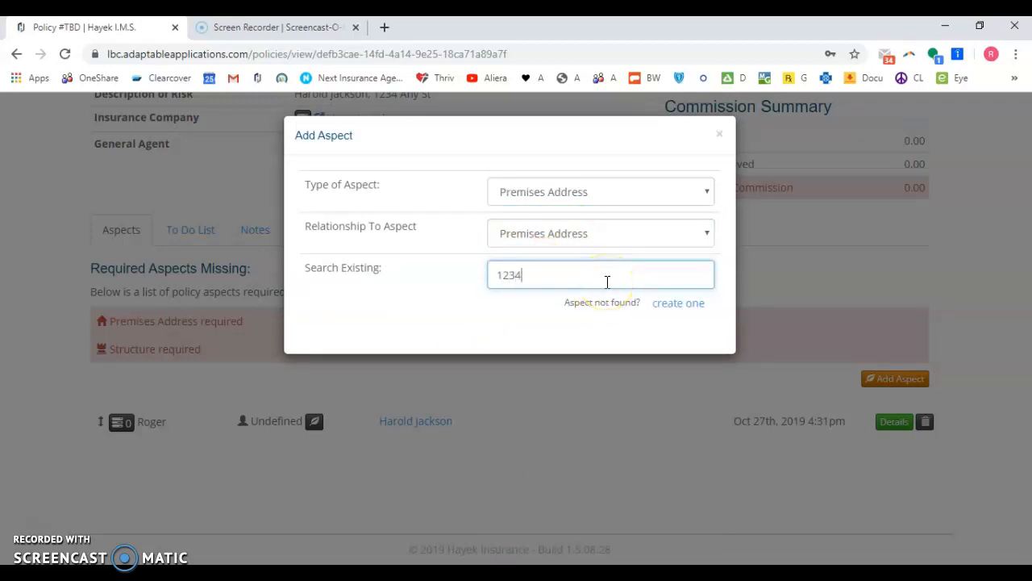
type("1234")
left_click_drag(556, 278, 399, 293)
key("ctrl+c")
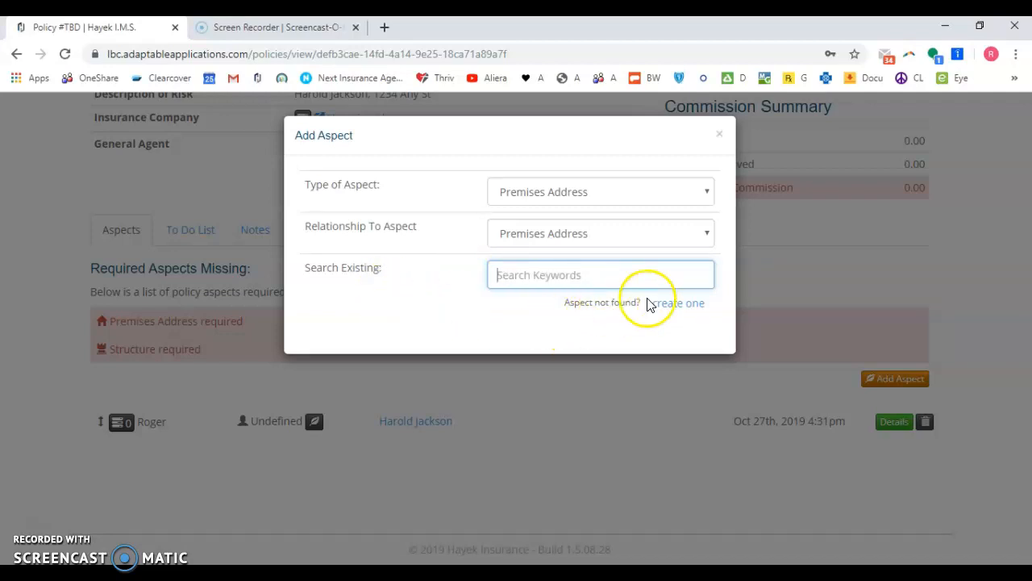
left_click(678, 304)
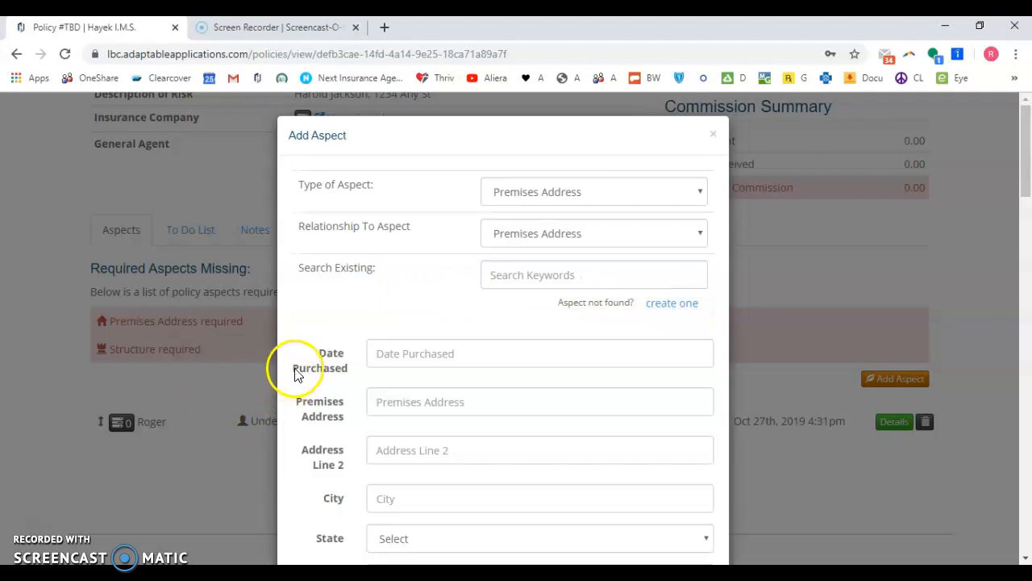
- Enter the premises street, city, state and zip code, and save the aspect to the policy
left_click(417, 400)
key("ctrl+v")
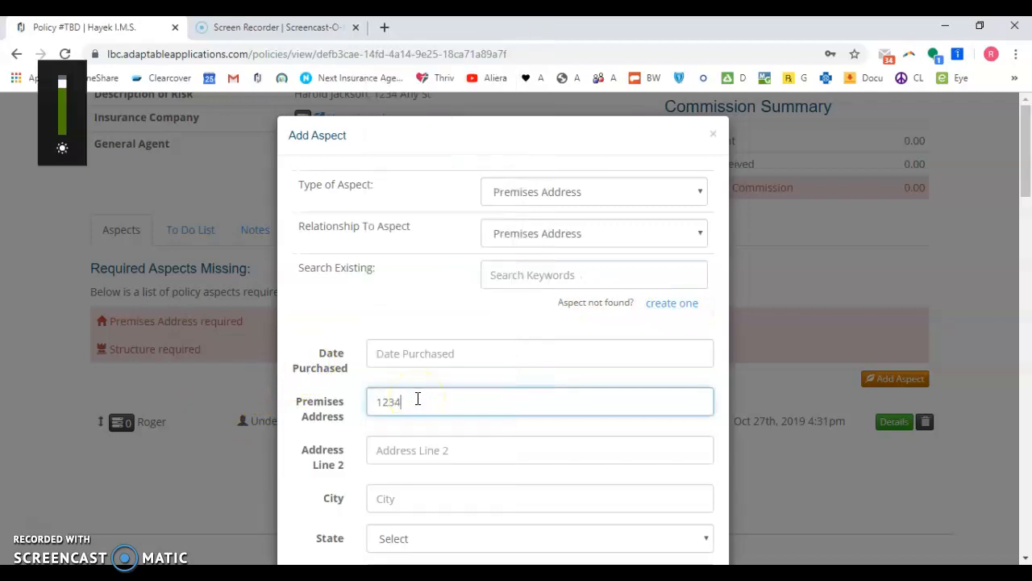
type("Any St")
key("Tab")
key("Tab")
type("An")
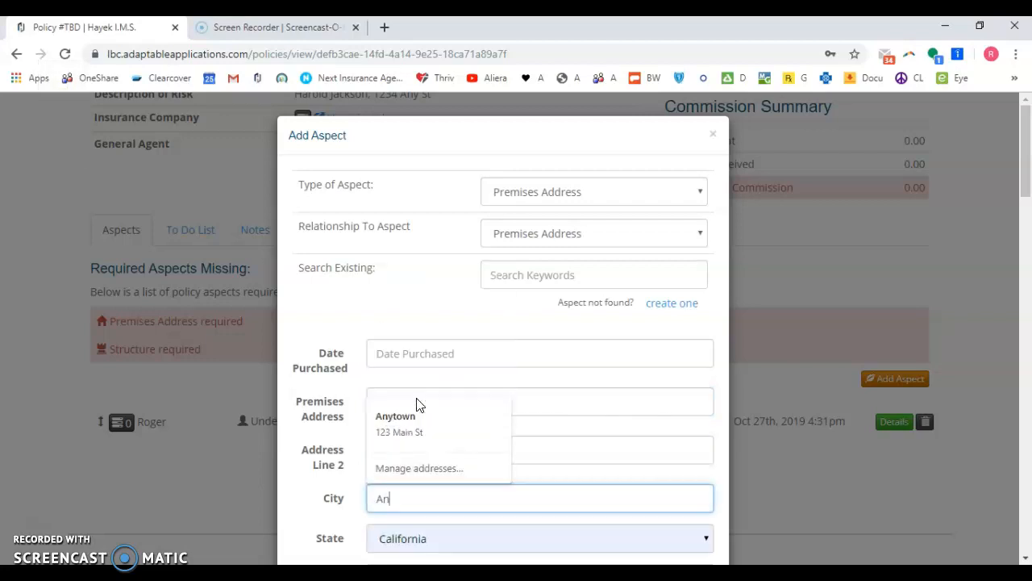
type("ytown")
key("Tab")
key("Tab")
key("shift+Tab")
key("c")
key("Tab")
type("91234")
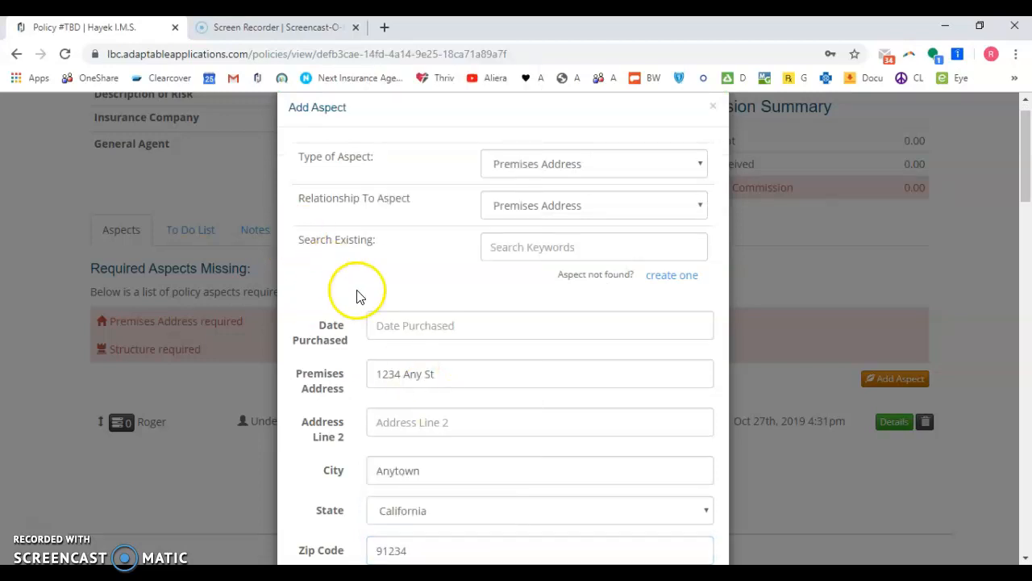
scroll(436, 298, "down", 10)
scroll(425, 313, "down", 10)
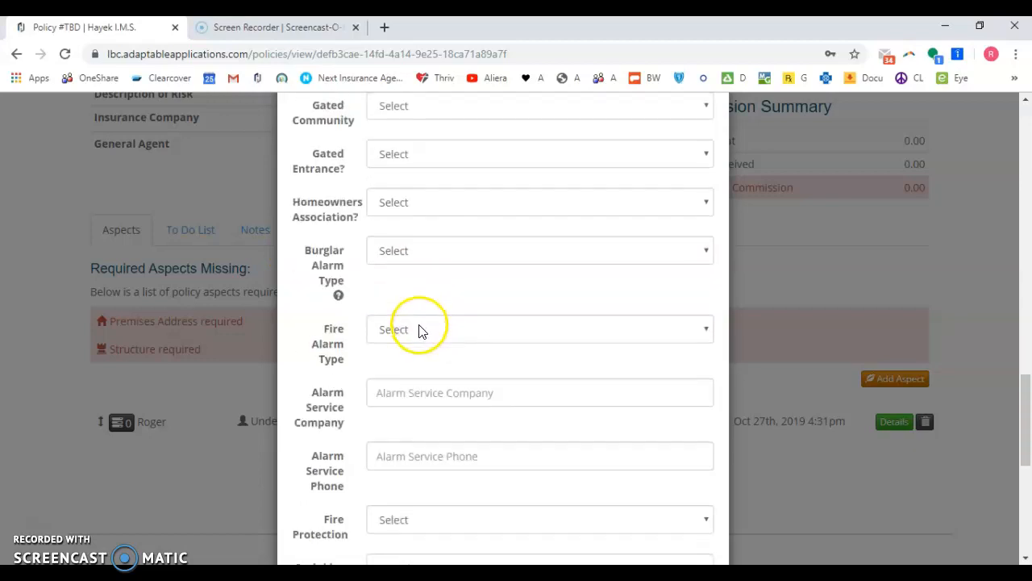
left_click(425, 509)
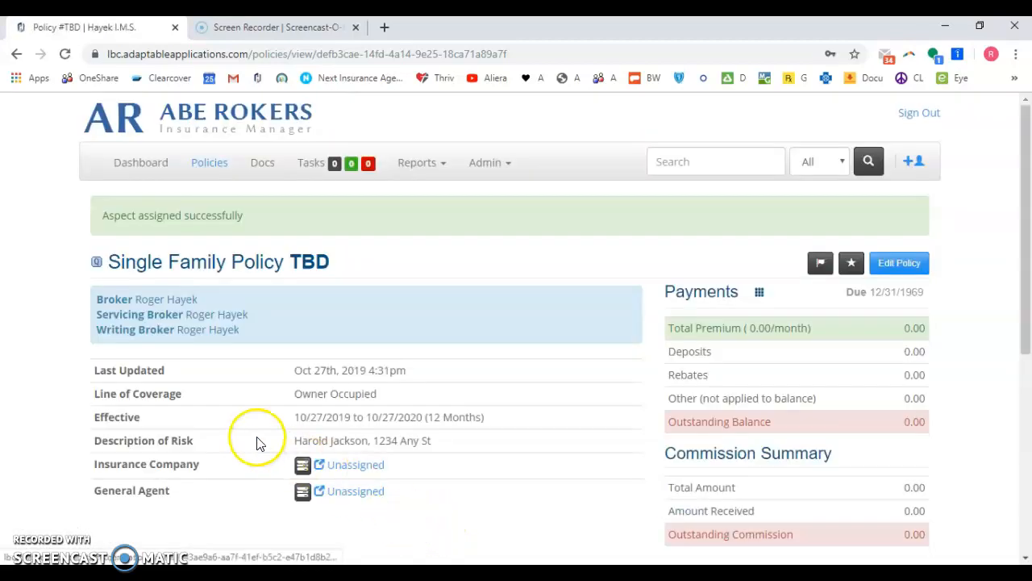
scroll(225, 323, "down", 5)
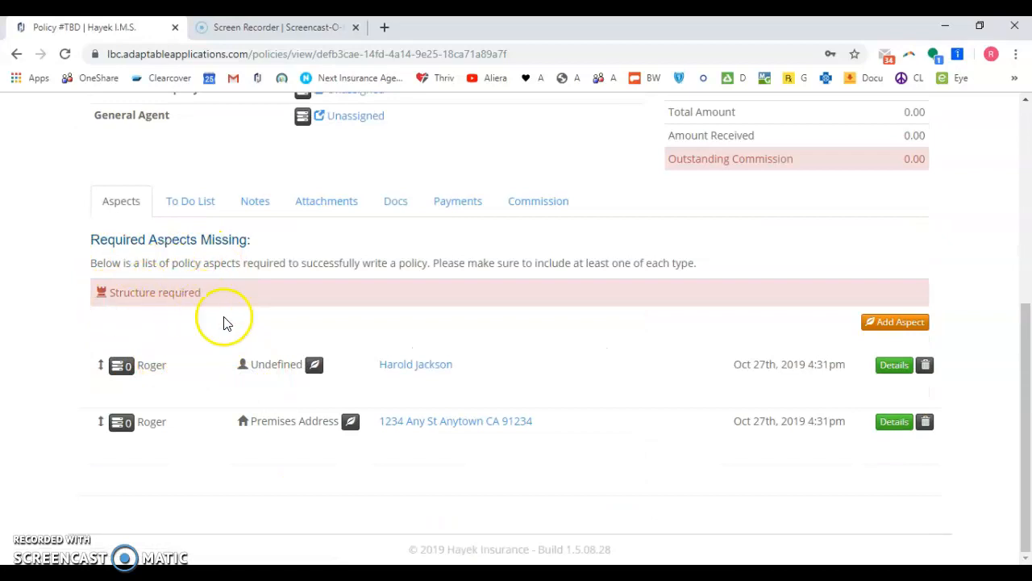
- Add a new Structure aspect with relationship Single Family to the policy
left_click(897, 321)
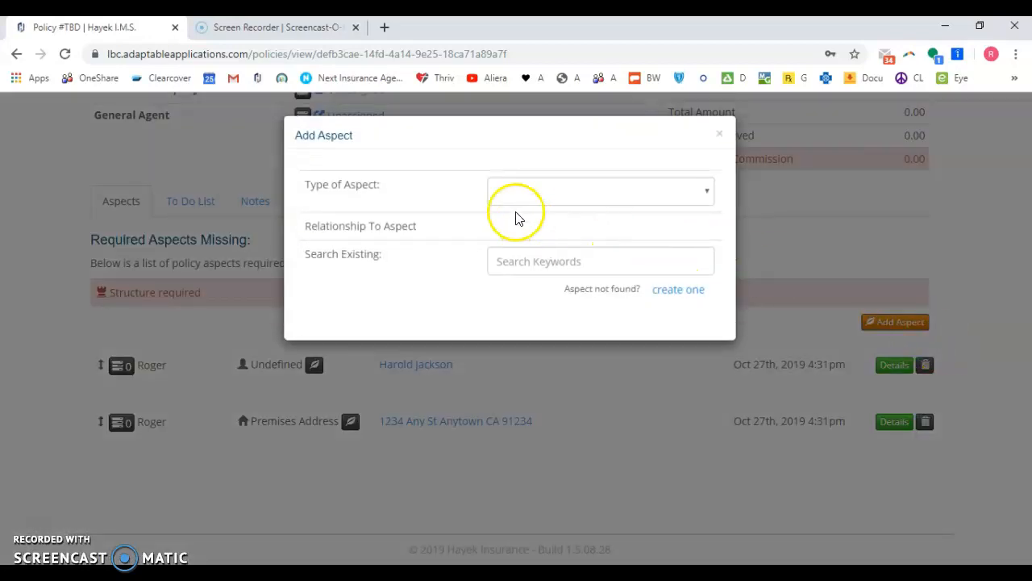
left_click(528, 191)
left_click(524, 486)
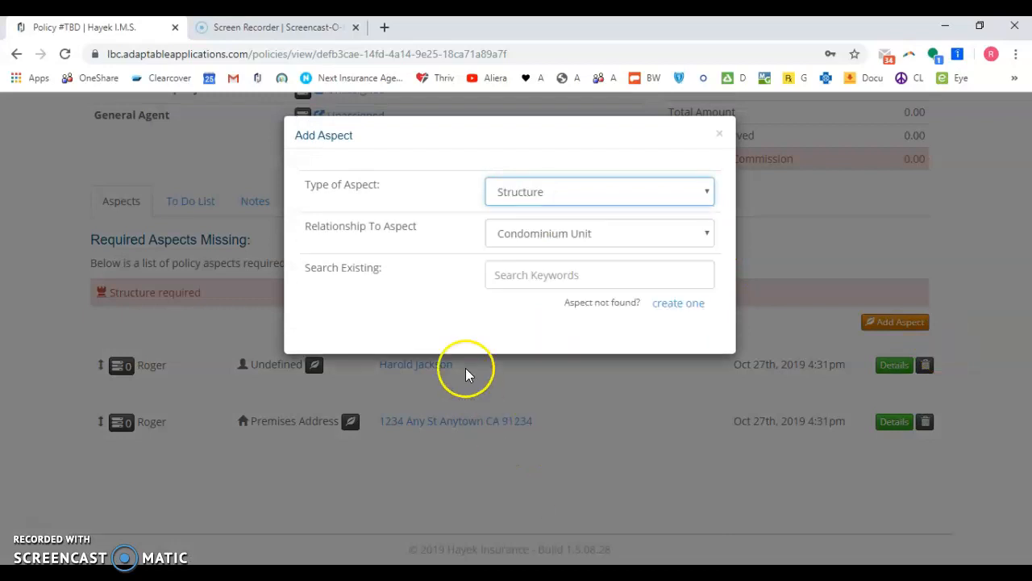
left_click(531, 238)
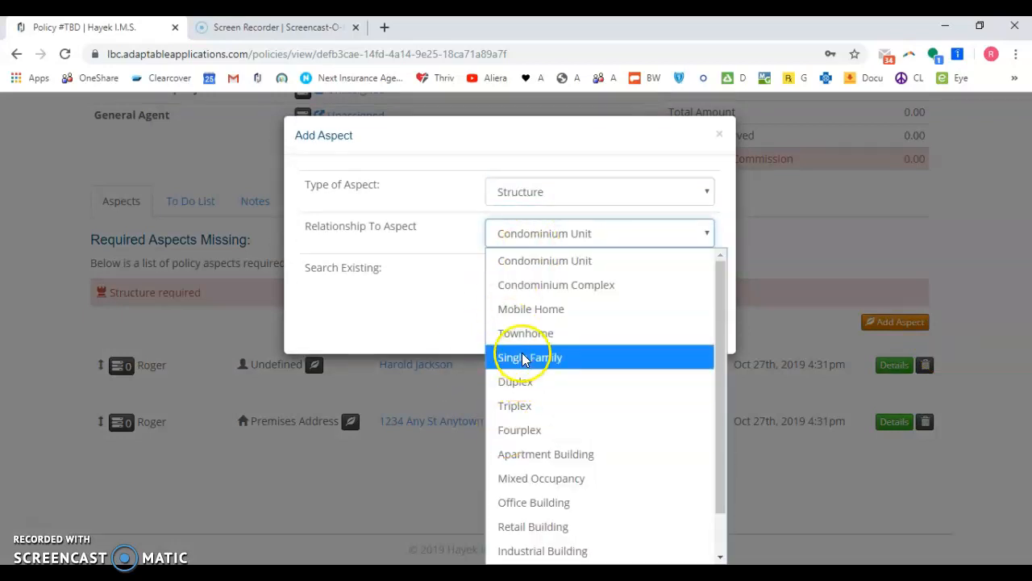
left_click(520, 356)
left_click(663, 302)
- Enter the structure address, set year of construction to 2006, and save it
left_click(380, 353)
type("1234 A")
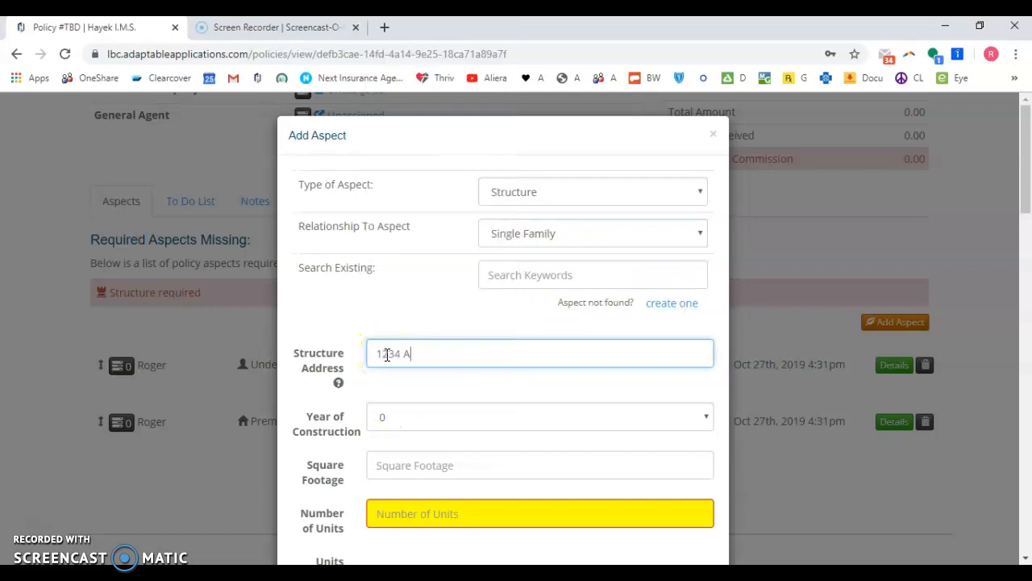
left_click(392, 415)
left_click(395, 364)
scroll(431, 360, "down", 4)
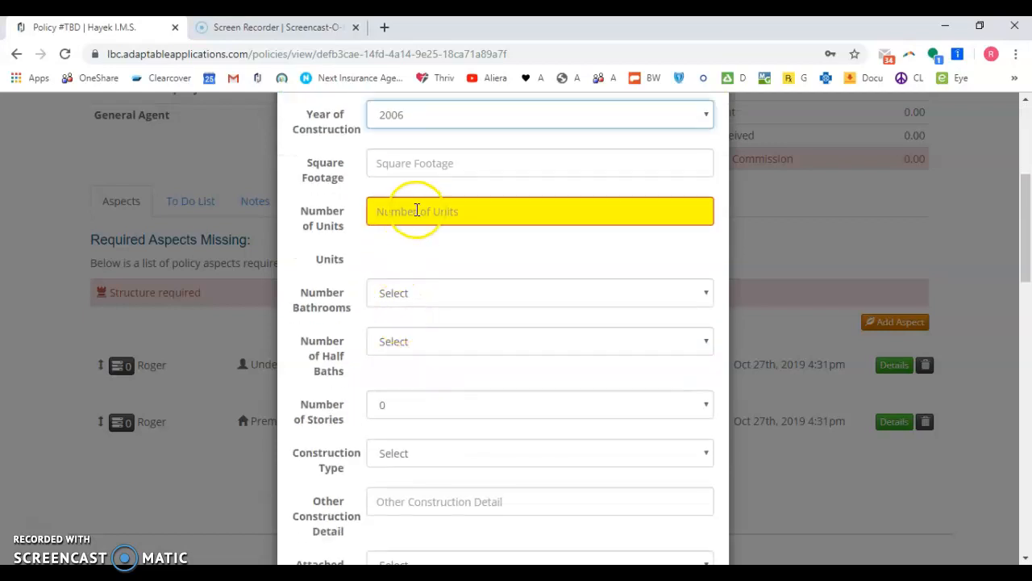
scroll(415, 209, "down", 15)
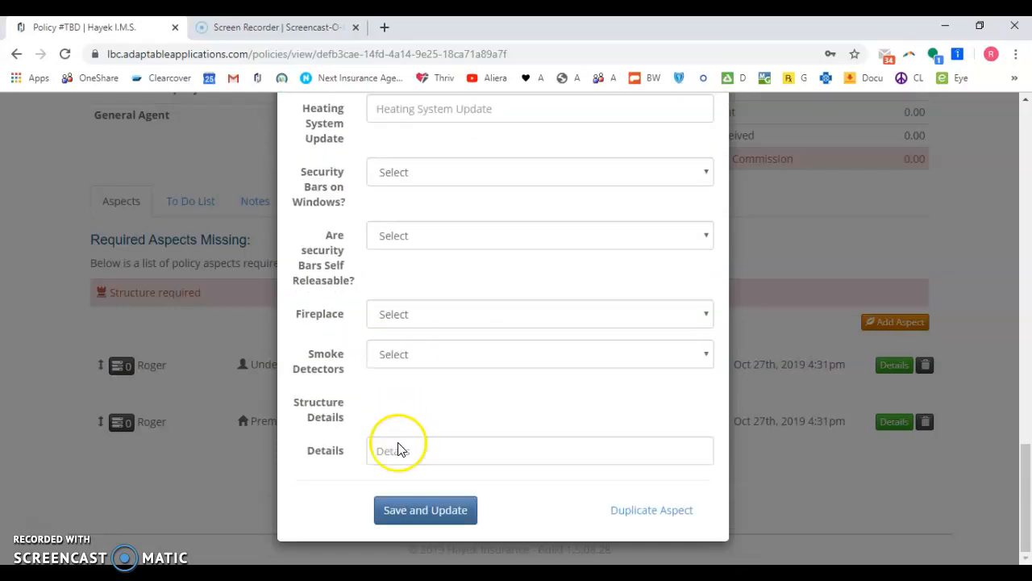
left_click(423, 512)
scroll(554, 307, "down", 4)
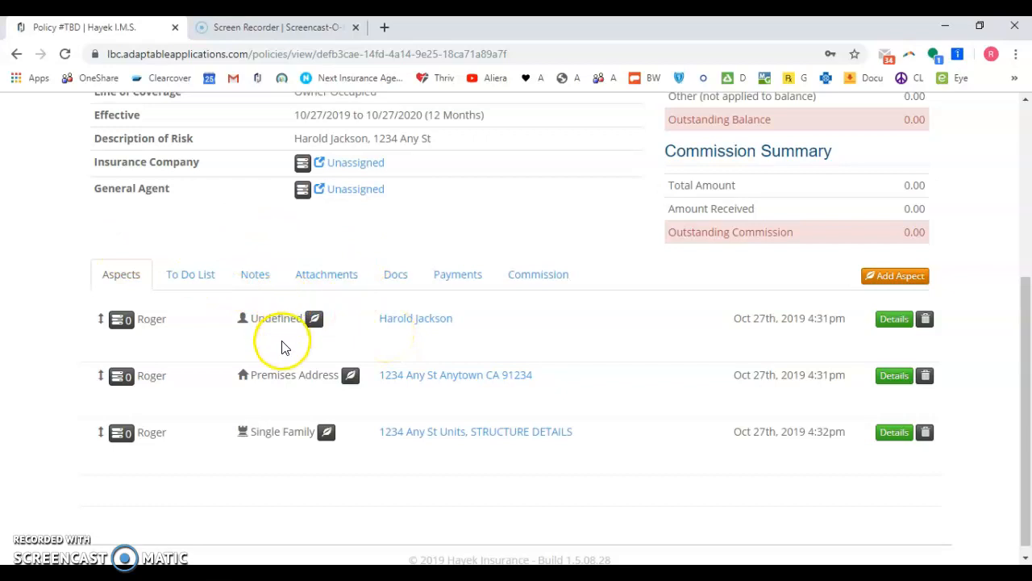
- Open the client's person record, go back, and open the TBD Owner Occupied policy
left_click(415, 320)
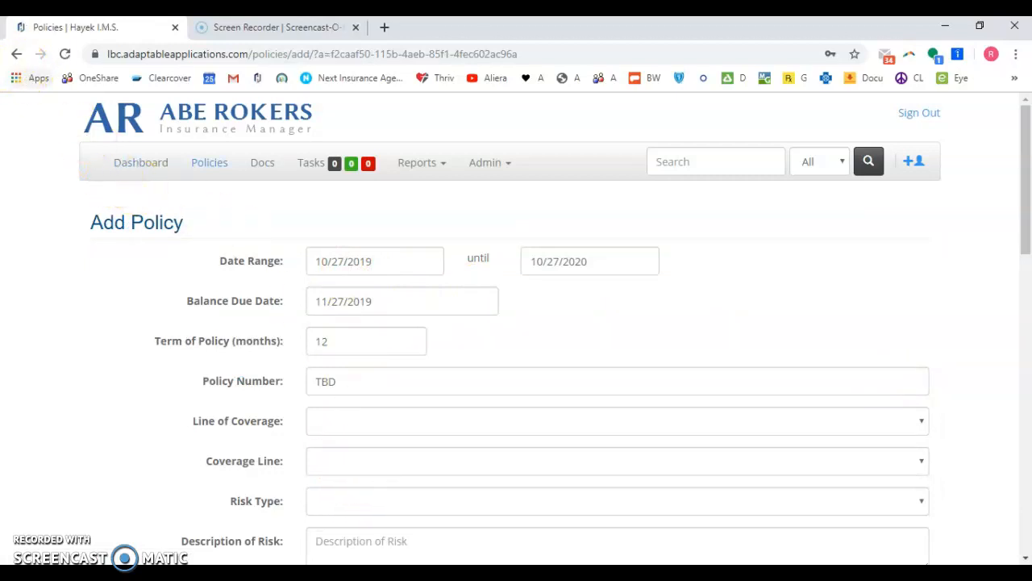
left_click(14, 54)
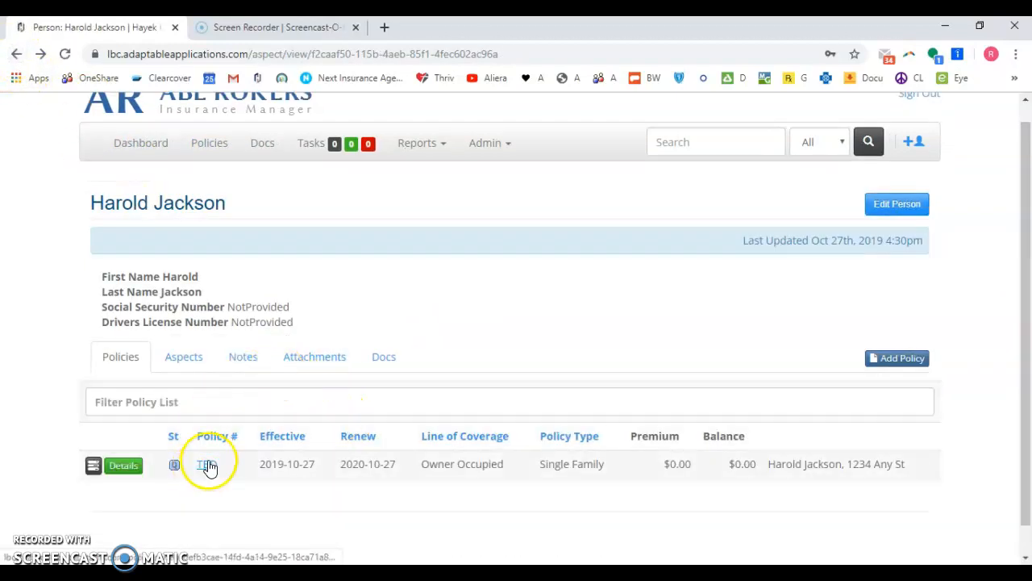
left_click(207, 465)
scroll(242, 438, "down", 3)
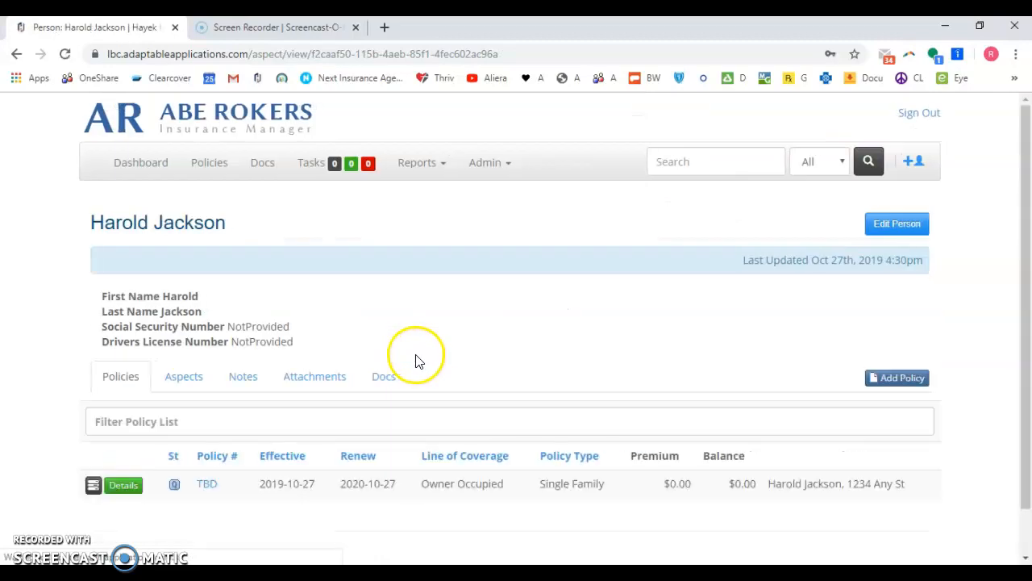
- Link the TBD policy's premises address to the client, then reload and view the client's Aspects tab
left_click(94, 487)
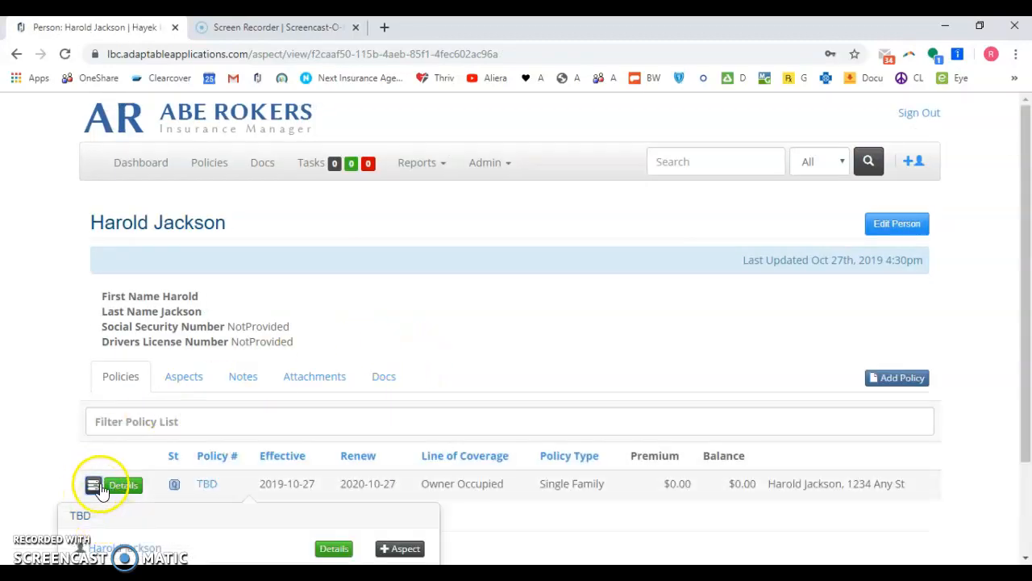
scroll(104, 491, "down", 2)
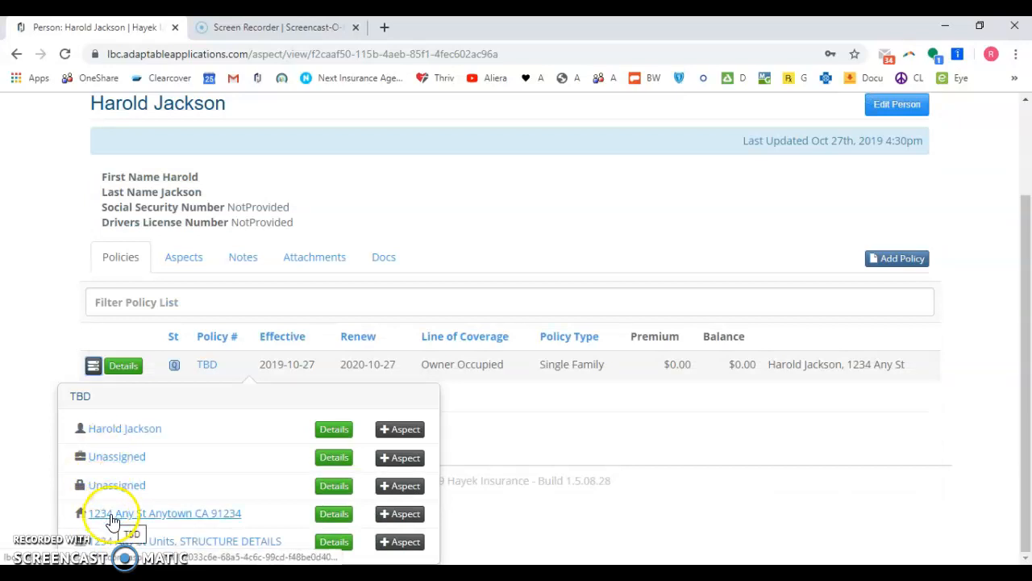
left_click(400, 514)
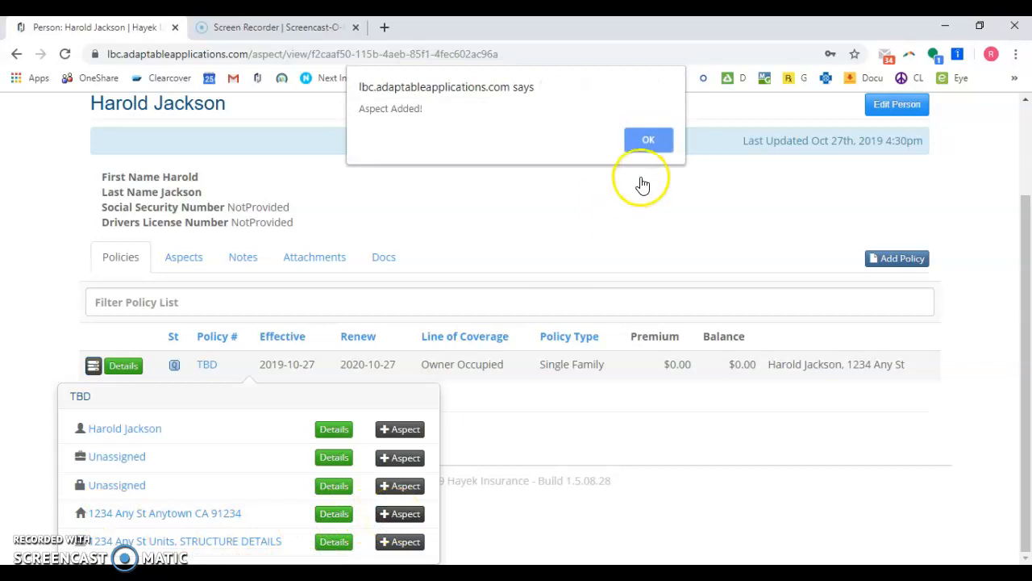
left_click(648, 140)
left_click(171, 262)
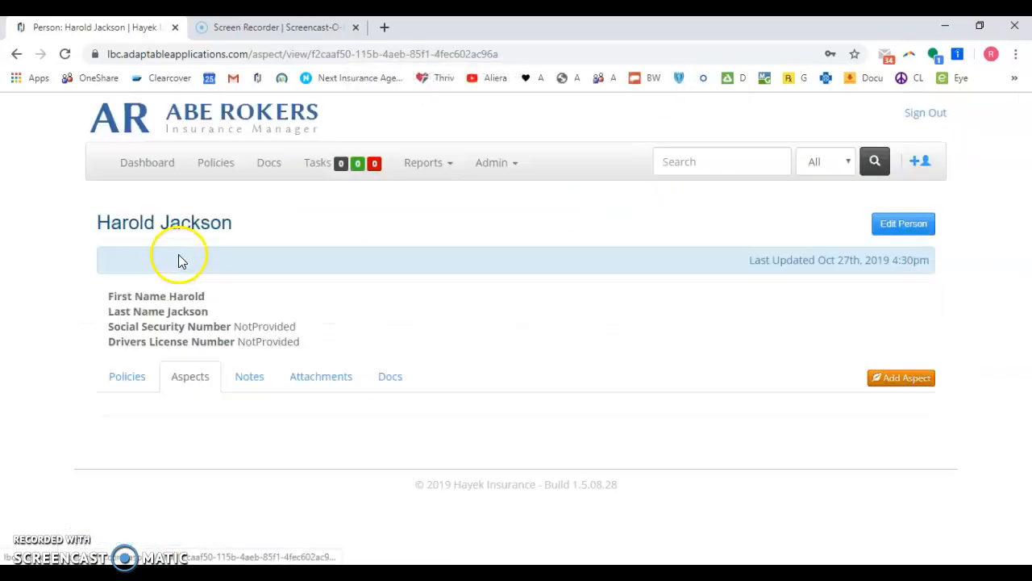
left_click(65, 53)
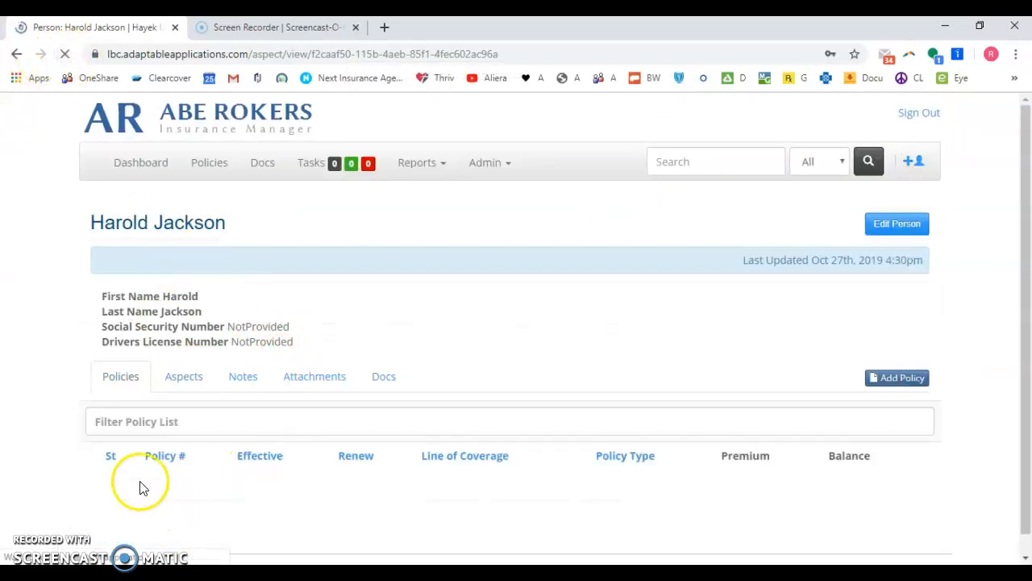
left_click(181, 377)
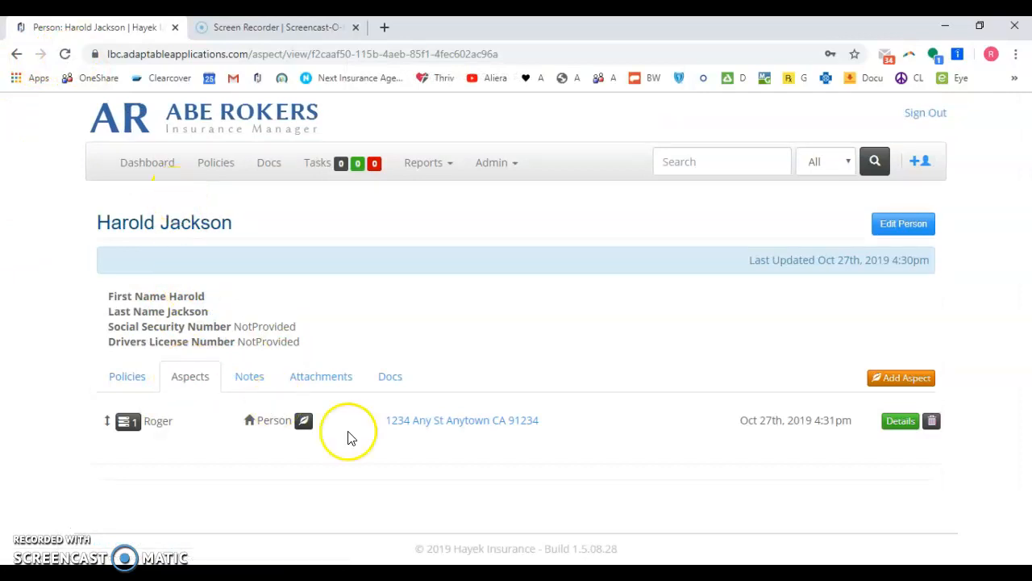
- On the premises address record, link the structure details aspect, then reload and view its aspects
left_click(446, 422)
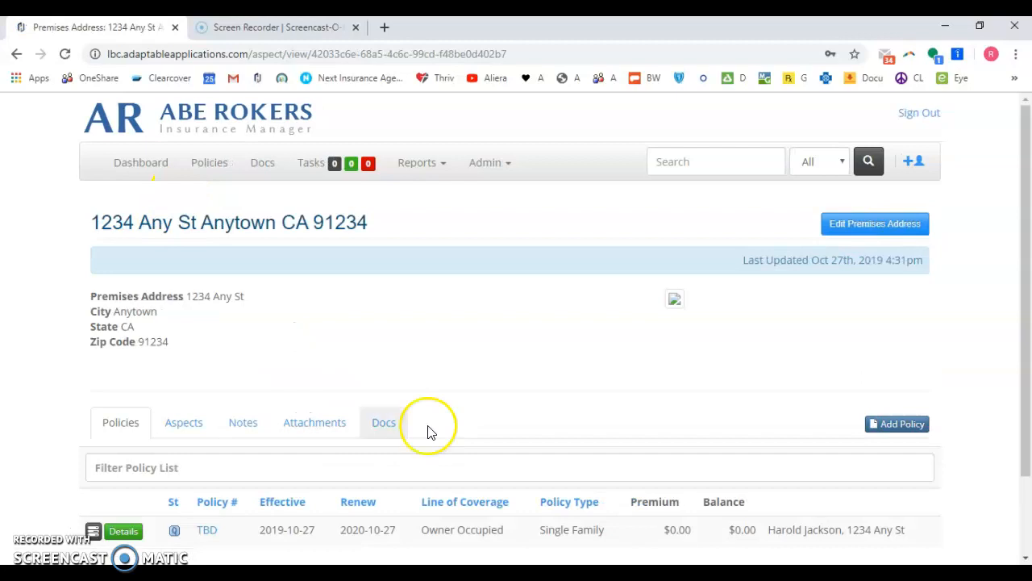
scroll(129, 428, "down", 2)
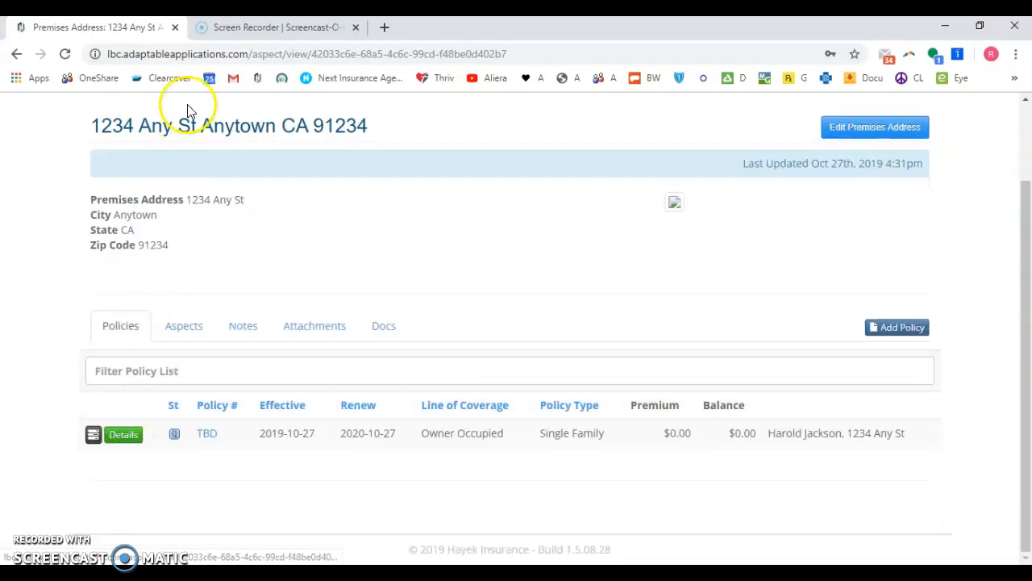
left_click(93, 435)
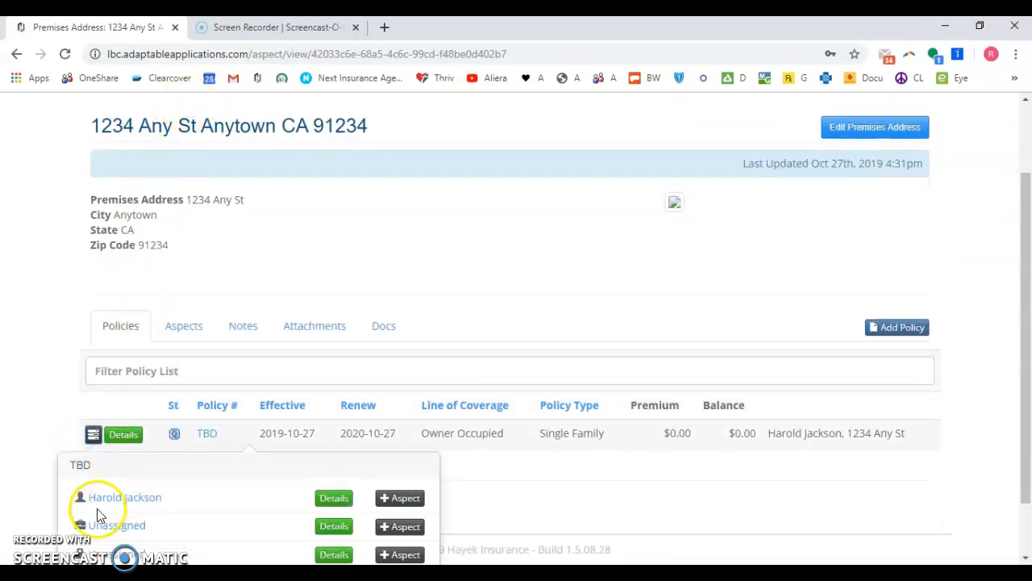
scroll(137, 529, "down", 1)
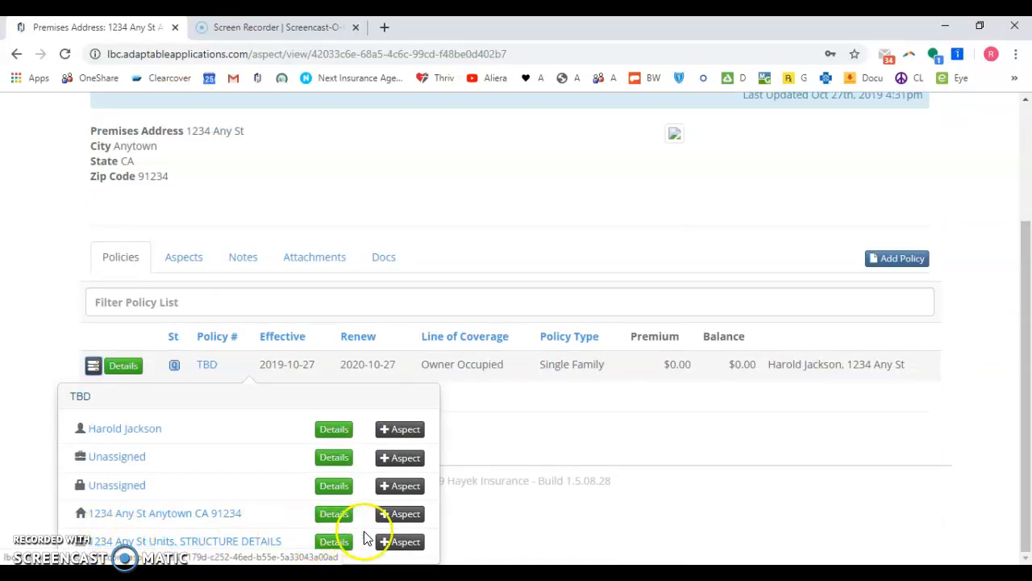
left_click(400, 541)
left_click(646, 142)
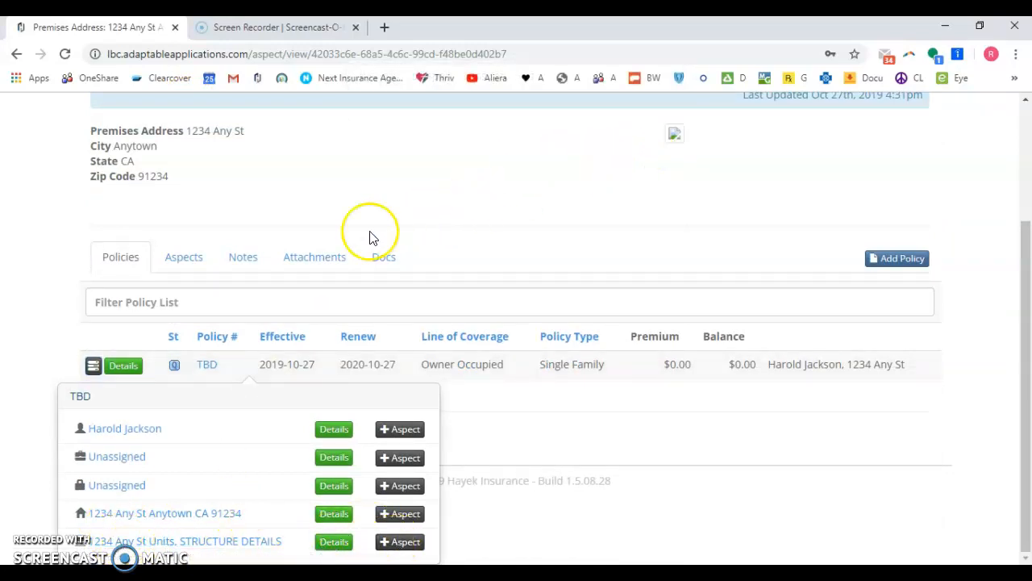
left_click(65, 59)
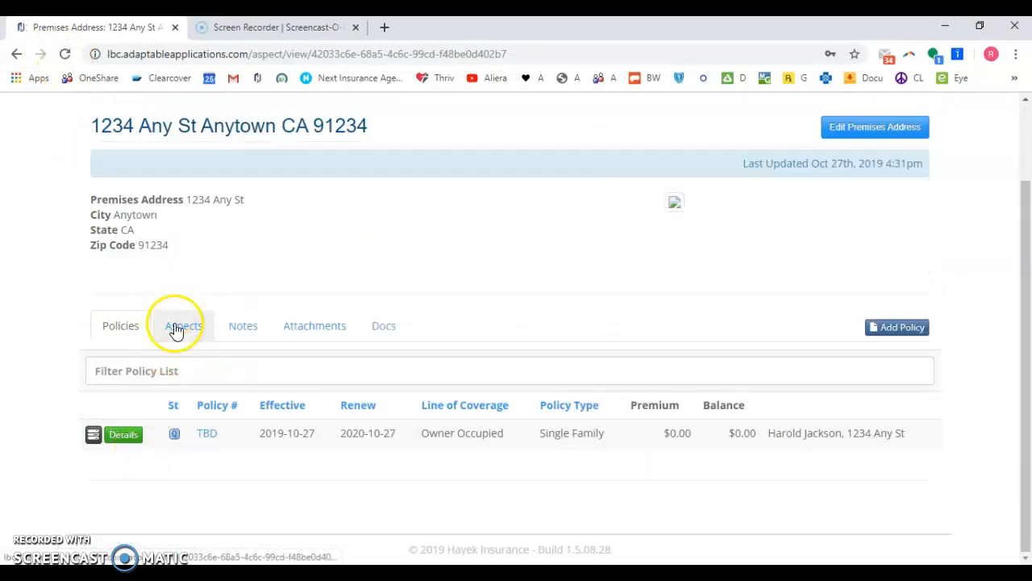
left_click(181, 326)
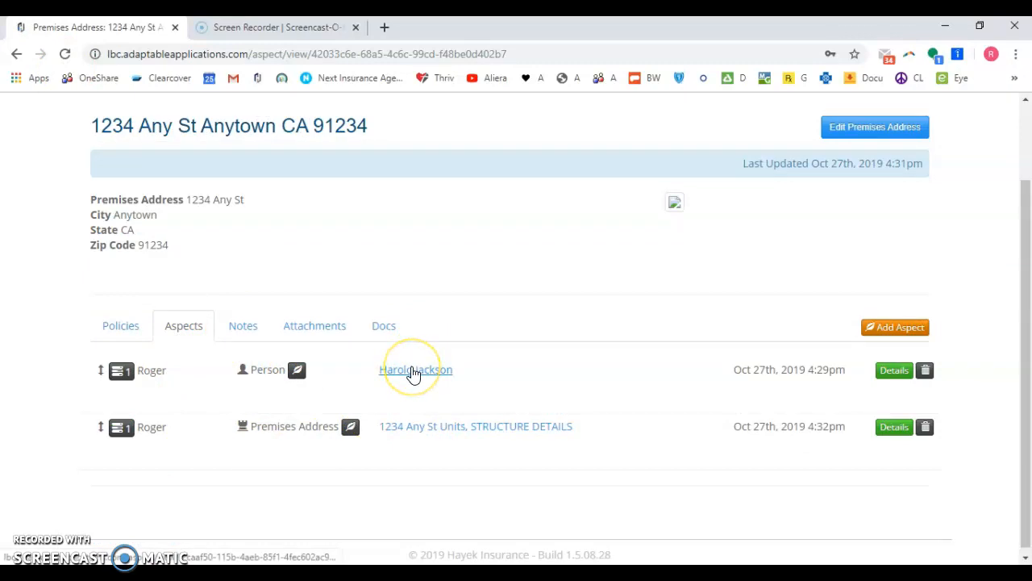
- Expand the STRUCTURE DETAILS row and open the client's person page
left_click(123, 432)
scroll(385, 406, "down", 3)
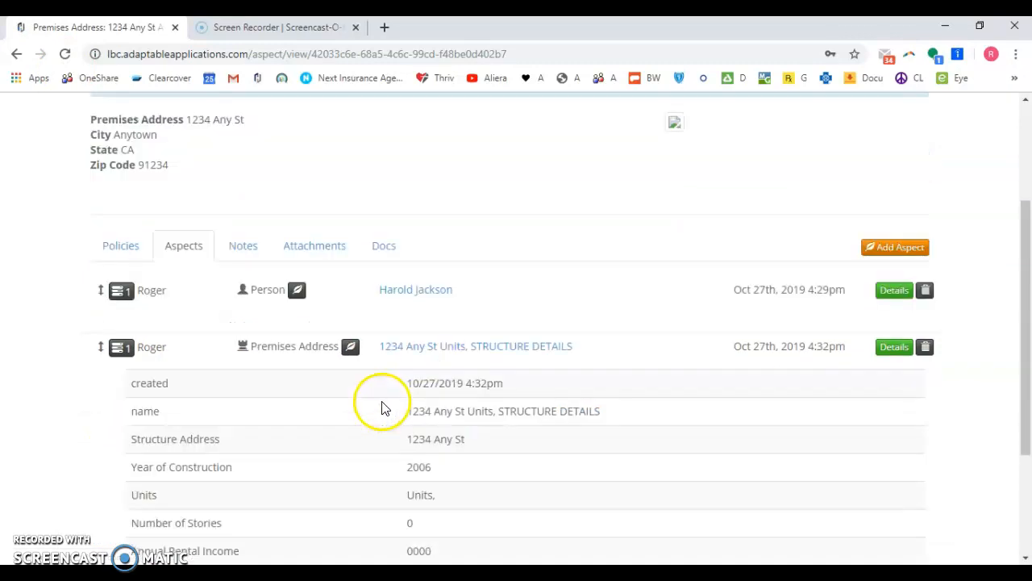
scroll(396, 449, "up", 4)
left_click(418, 428)
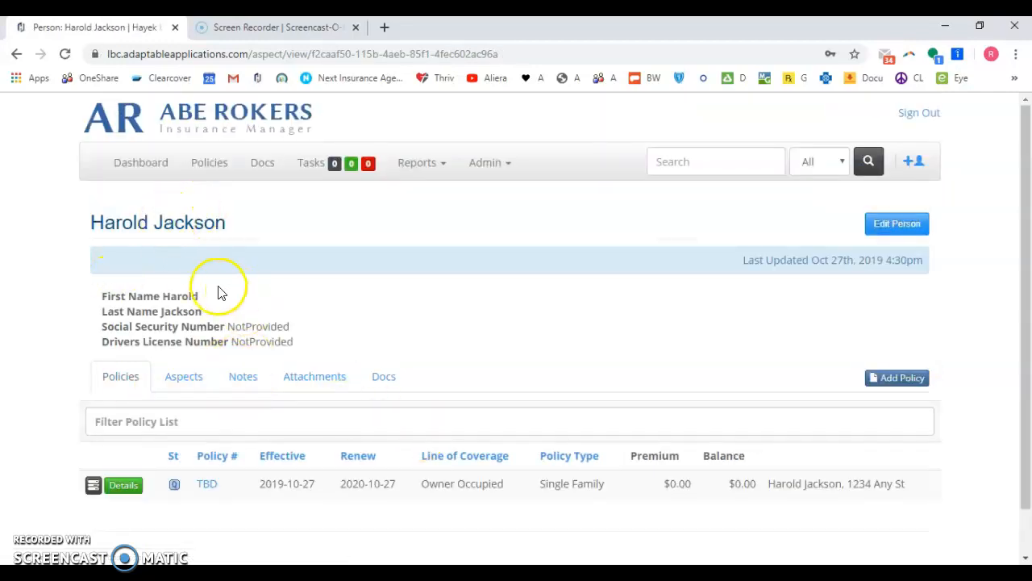
- Start a new policy with Earthquake coverage, Personal line and Single Family risk type
left_click(903, 382)
left_click(347, 428)
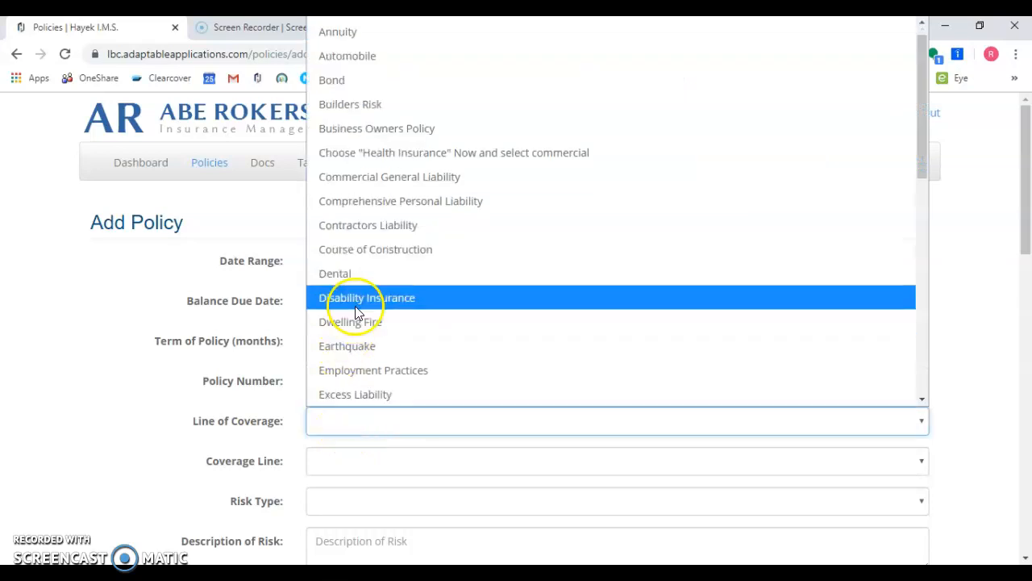
left_click(334, 349)
left_click(326, 464)
left_click(328, 516)
left_click(330, 500)
scroll(340, 419, "down", 20)
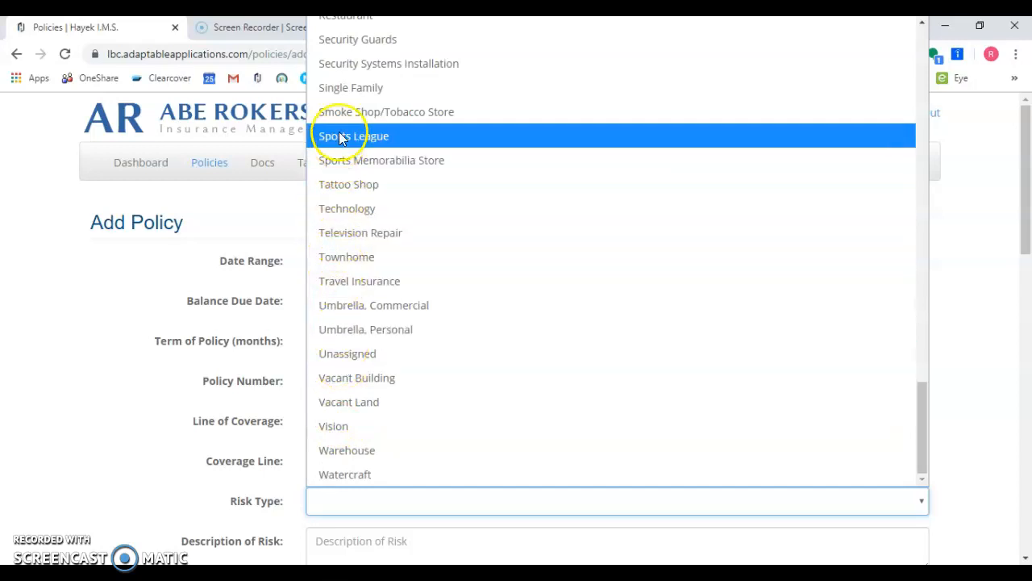
left_click(339, 87)
- Enter the client's name as description, set source Word of Mouth, agent Unassigned, status Quoting, and save
left_click(347, 538)
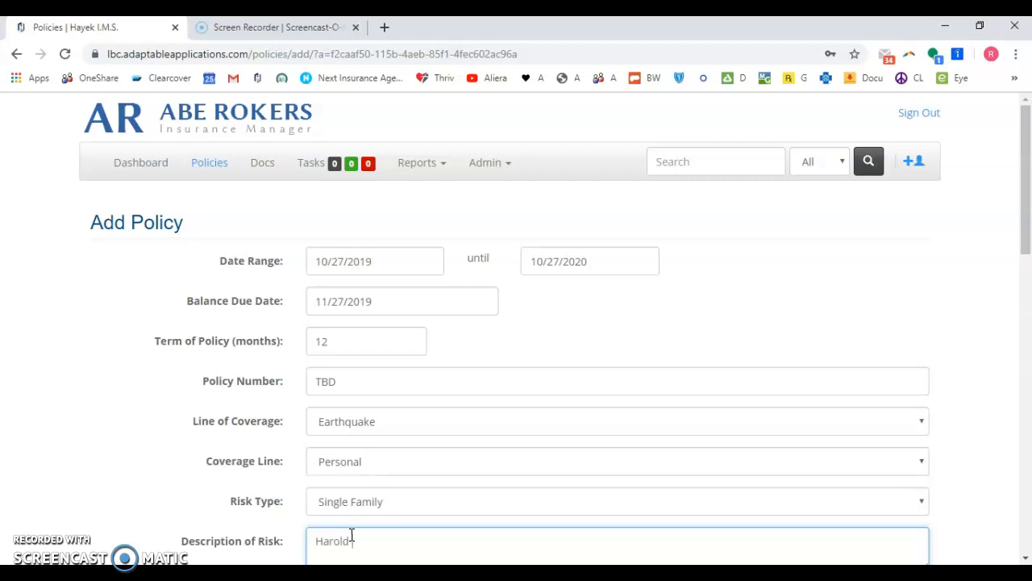
scroll(392, 475, "down", 8)
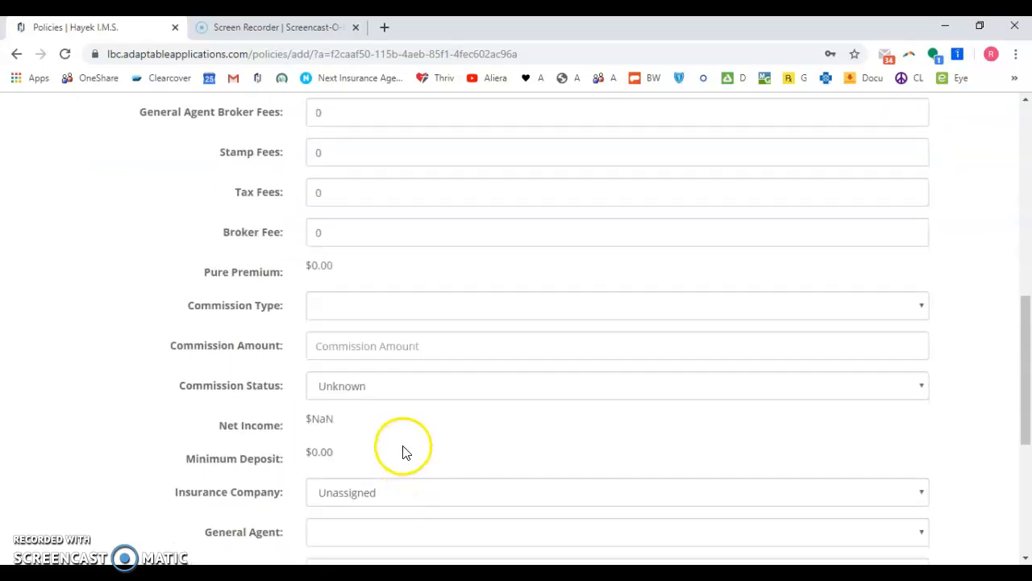
scroll(387, 403, "down", 3)
left_click(338, 508)
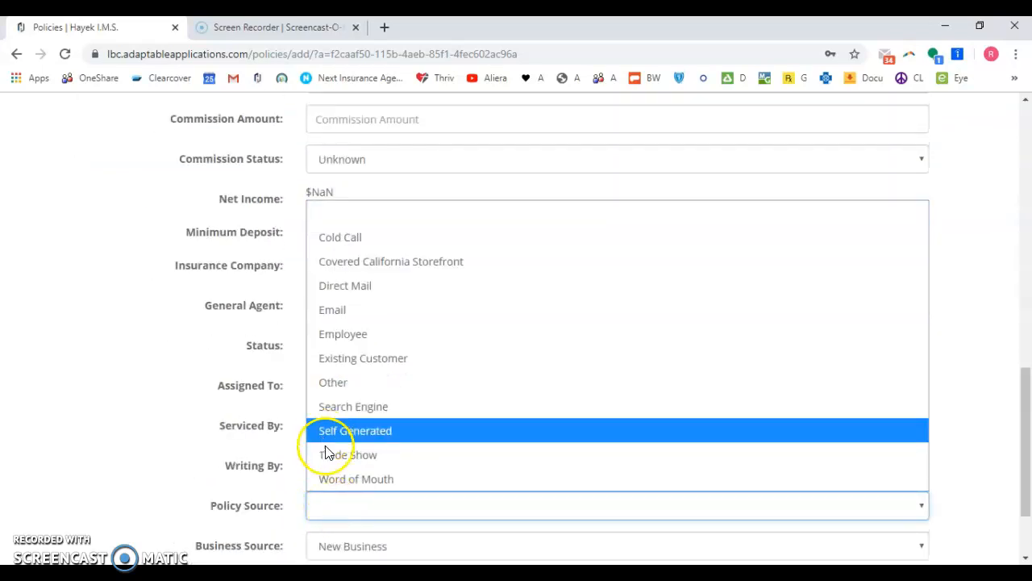
left_click(332, 477)
left_click(330, 311)
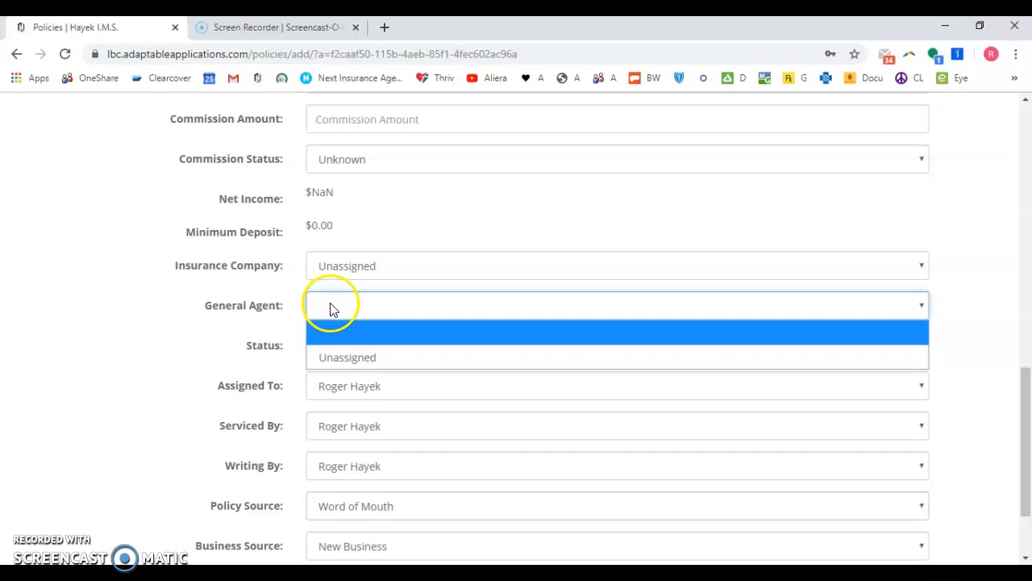
left_click(336, 358)
left_click(337, 350)
left_click(339, 295)
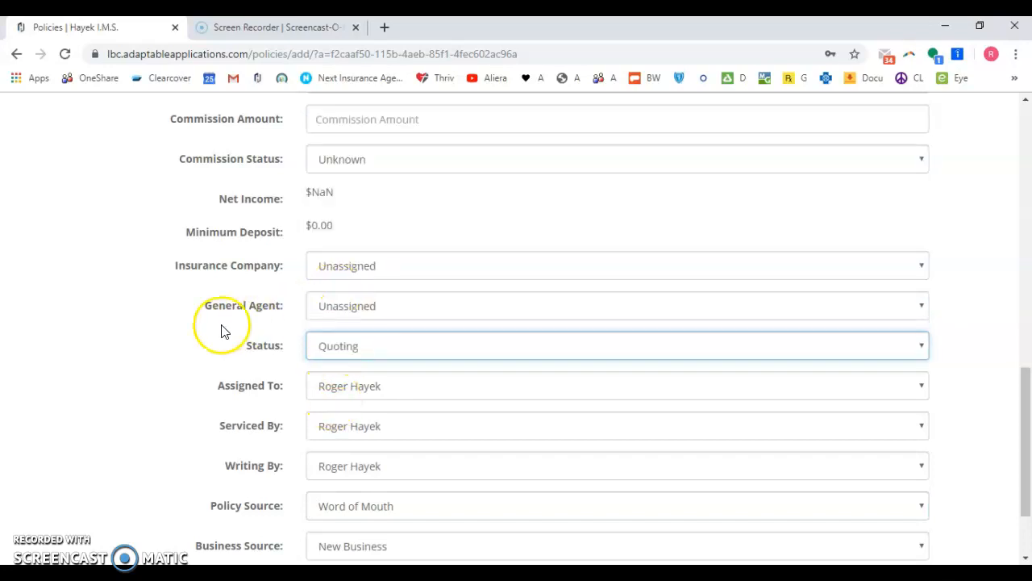
scroll(330, 419, "down", 2)
left_click(415, 500)
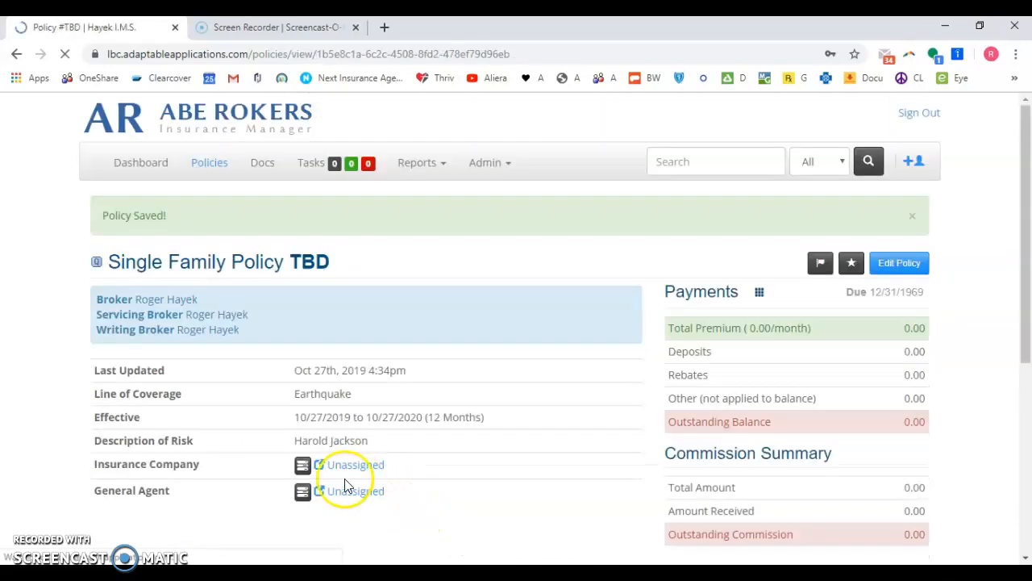
- Expand the client's aspect and attach the premises address to the Earthquake policy
scroll(323, 395, "down", 4)
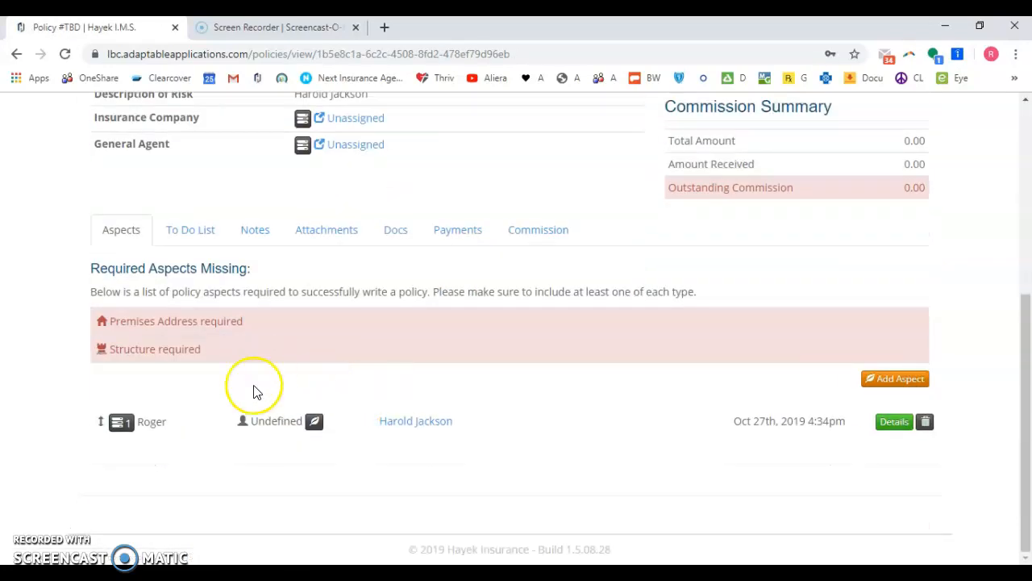
left_click(123, 423)
scroll(499, 318, "down", 3)
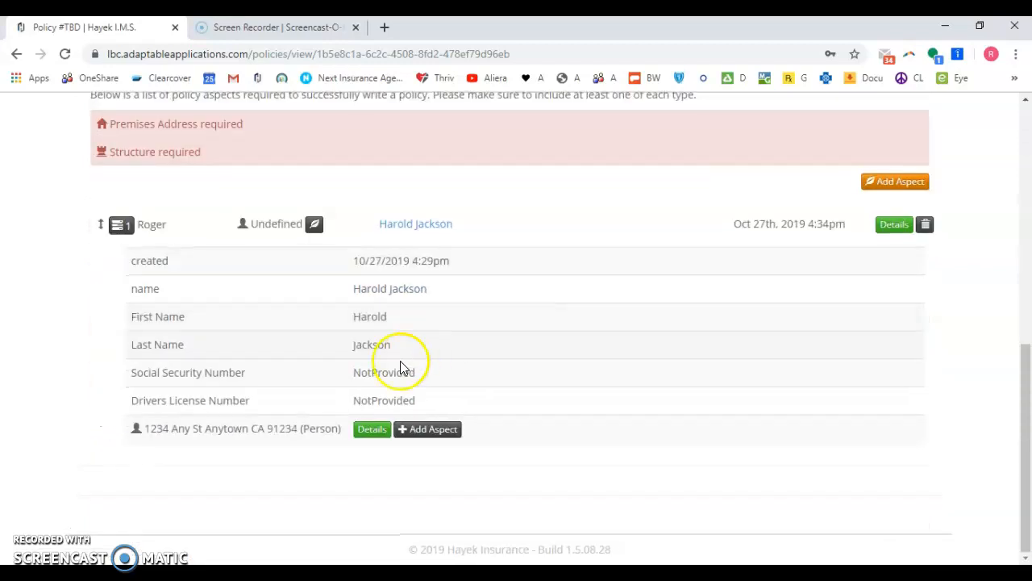
left_click(428, 429)
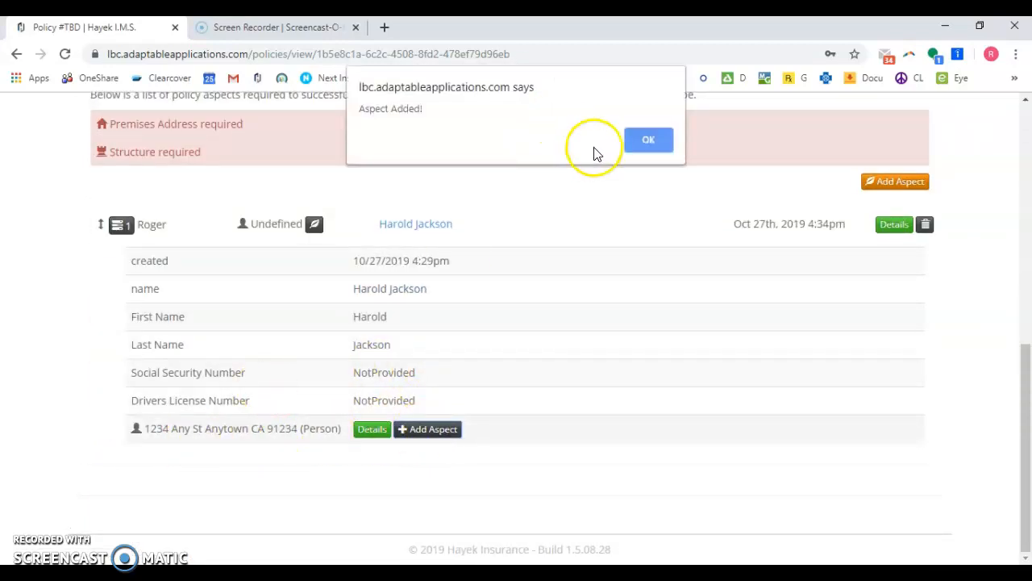
left_click(648, 139)
- Attach the address's structure details to the policy, reload it, and return to the client's page
scroll(145, 433, "down", 1)
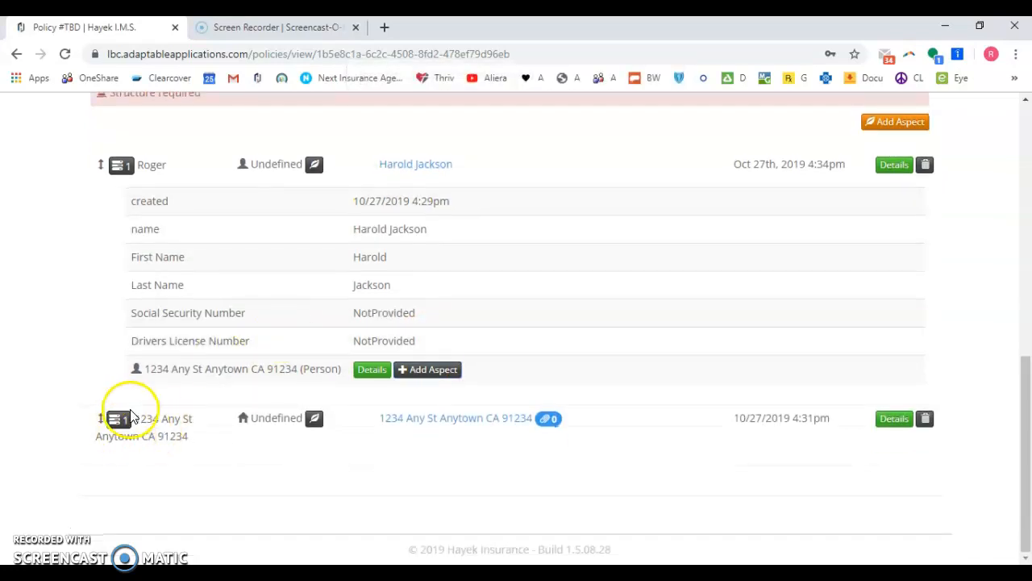
left_click(125, 418)
scroll(322, 359, "down", 3)
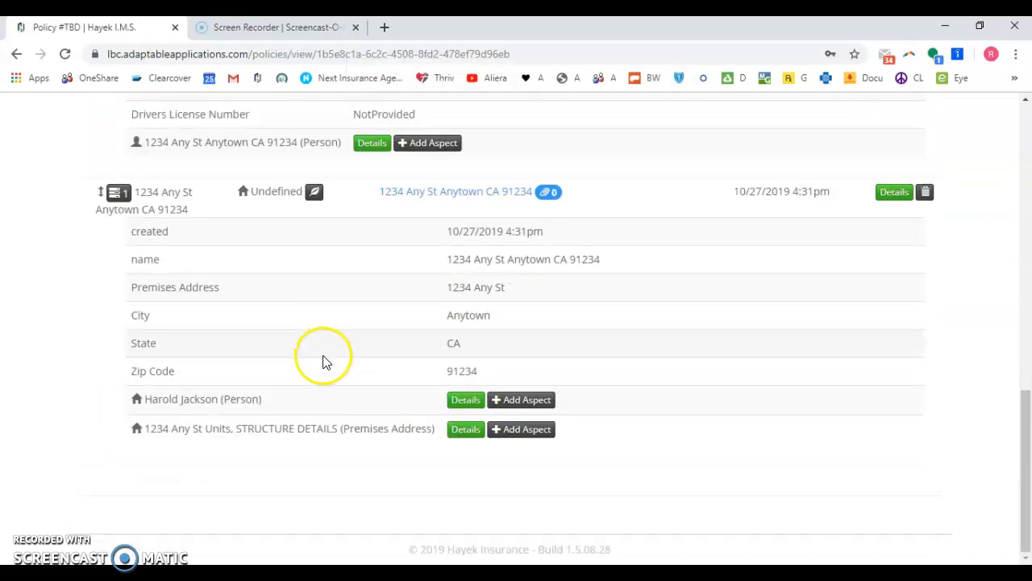
left_click(515, 429)
left_click(645, 140)
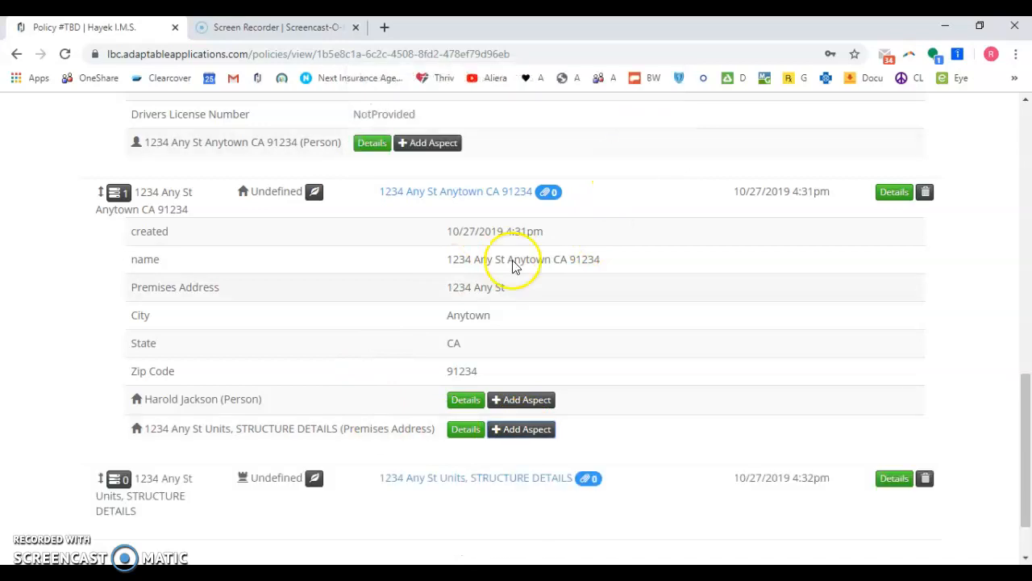
scroll(283, 388, "up", 5)
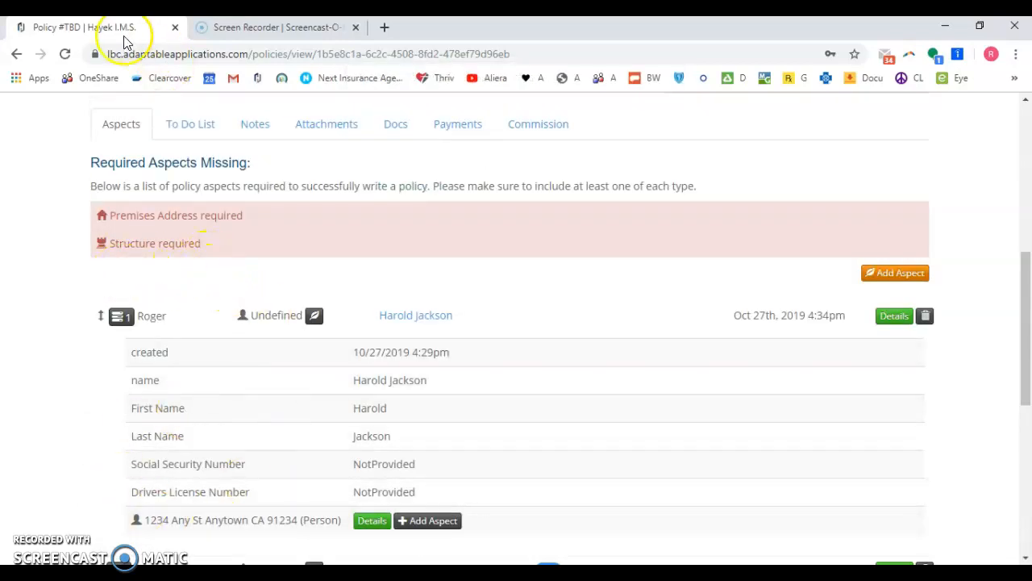
left_click(64, 55)
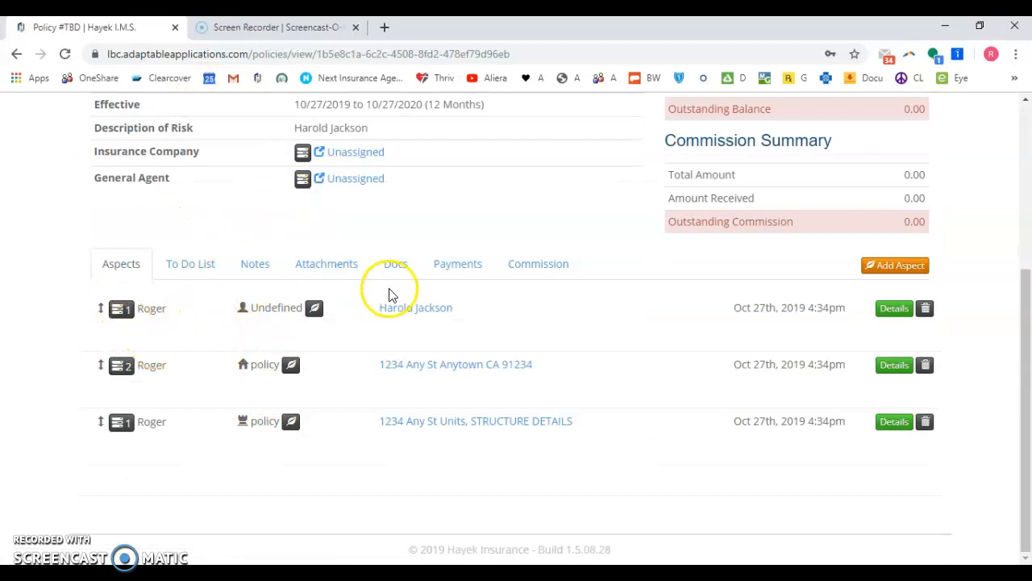
left_click(423, 316)
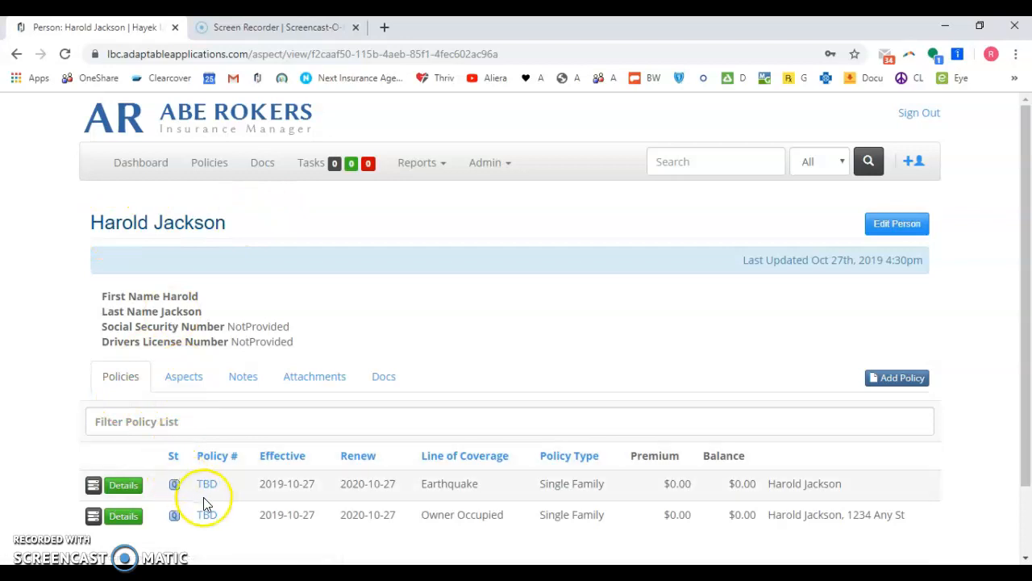
- Preview the Earthquake policy's linked records, then show the client's Aspects tab with the premises address
left_click(93, 485)
scroll(119, 530, "down", 2)
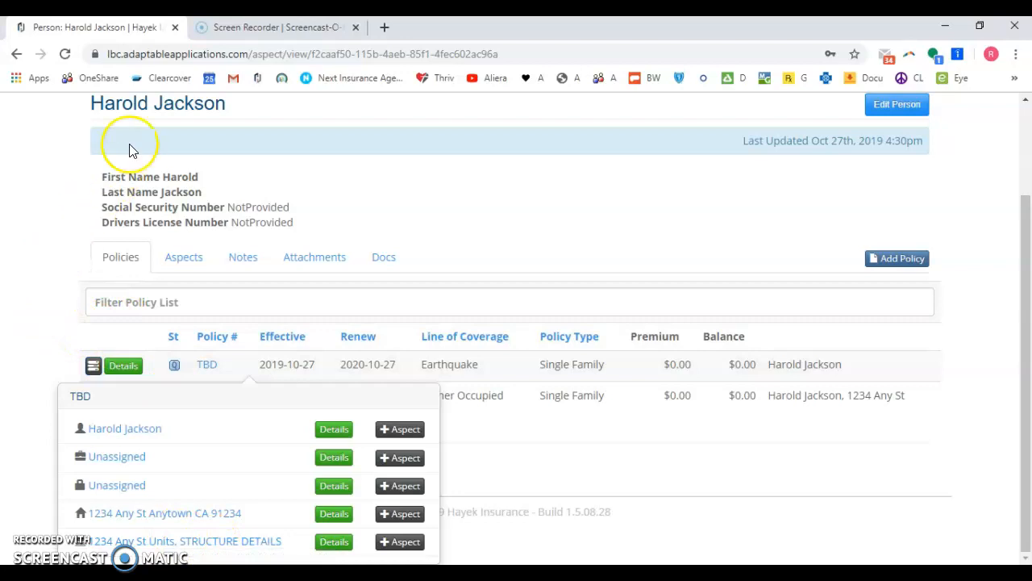
left_click(179, 255)
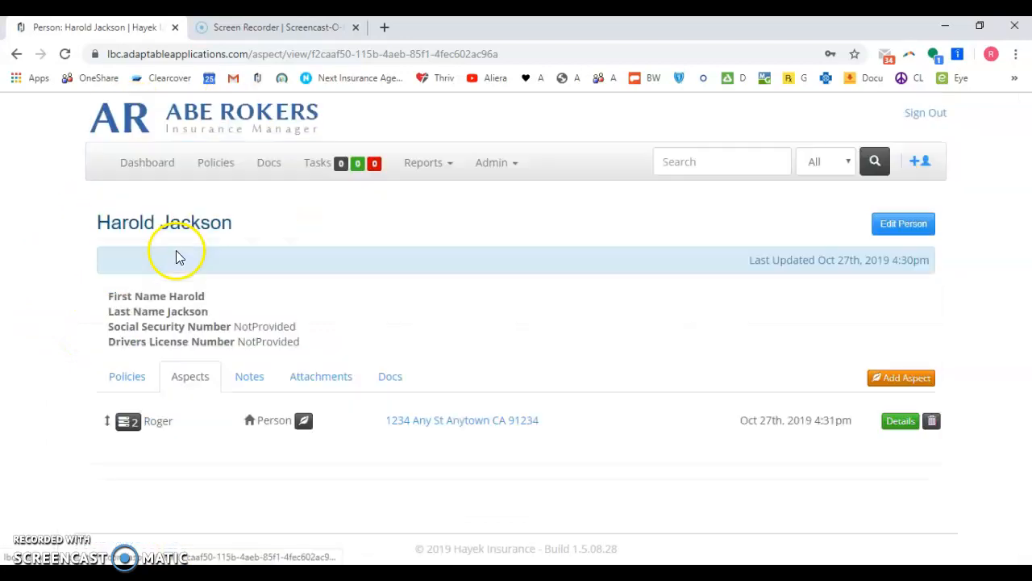